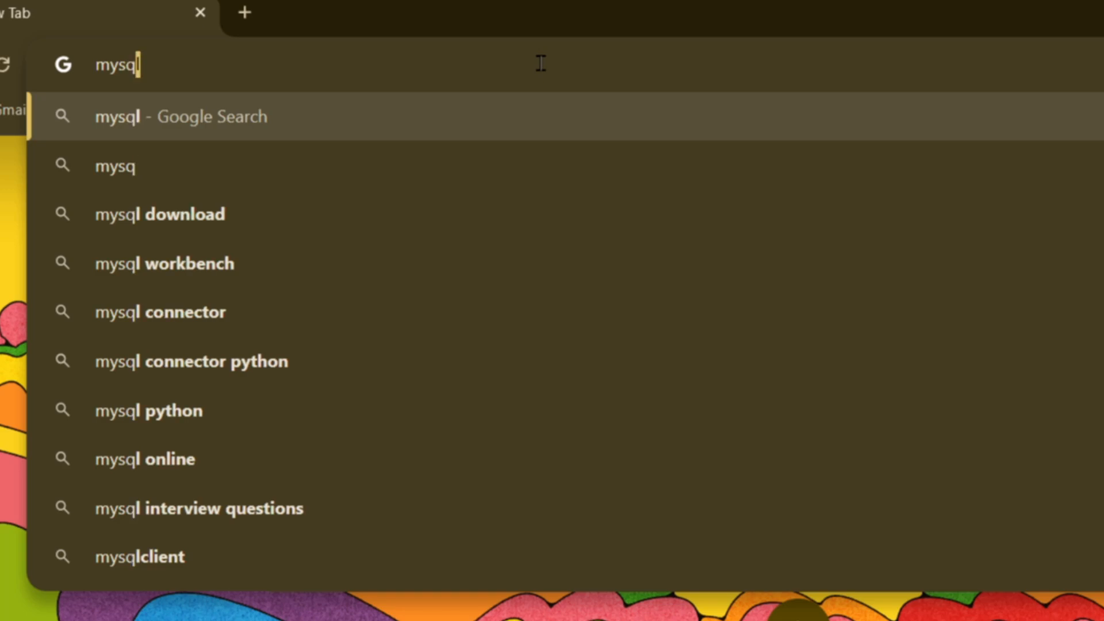
# Search Google for "mysql download" and reach the MySQL Community Server download page on the MySQL site.
pyautogui.click(288, 161)
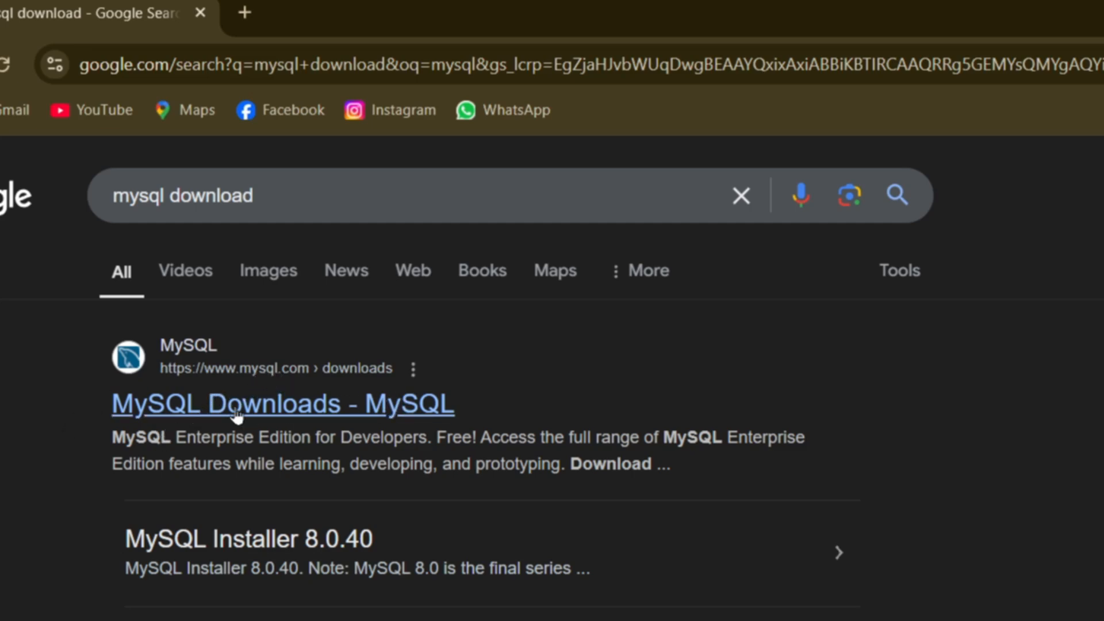
pyautogui.click(268, 407)
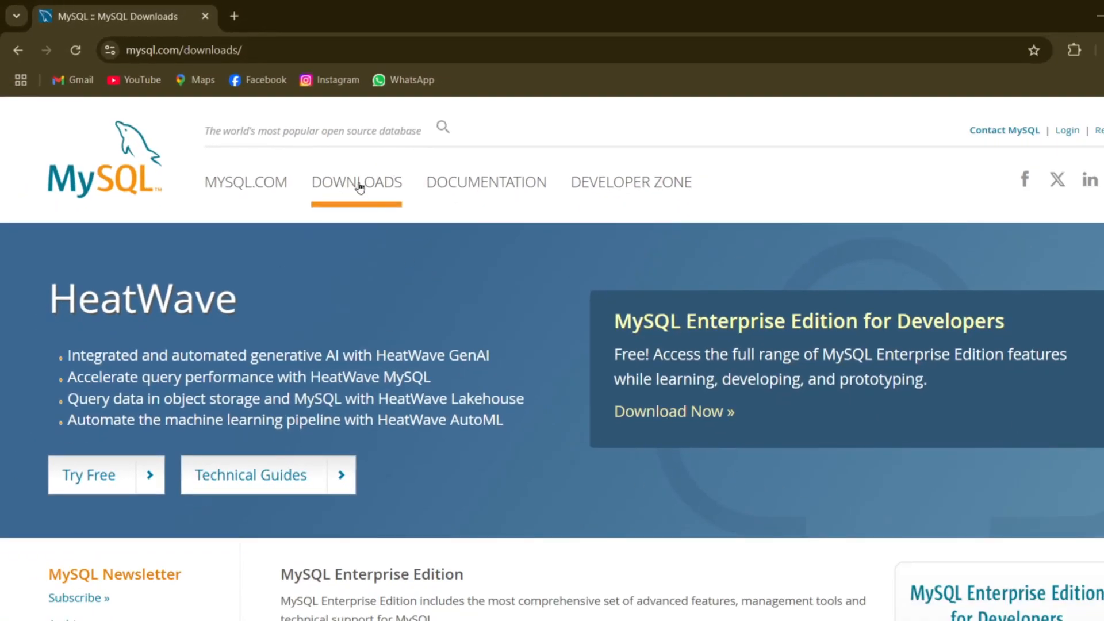
pyautogui.scroll(-6, 407, 301)
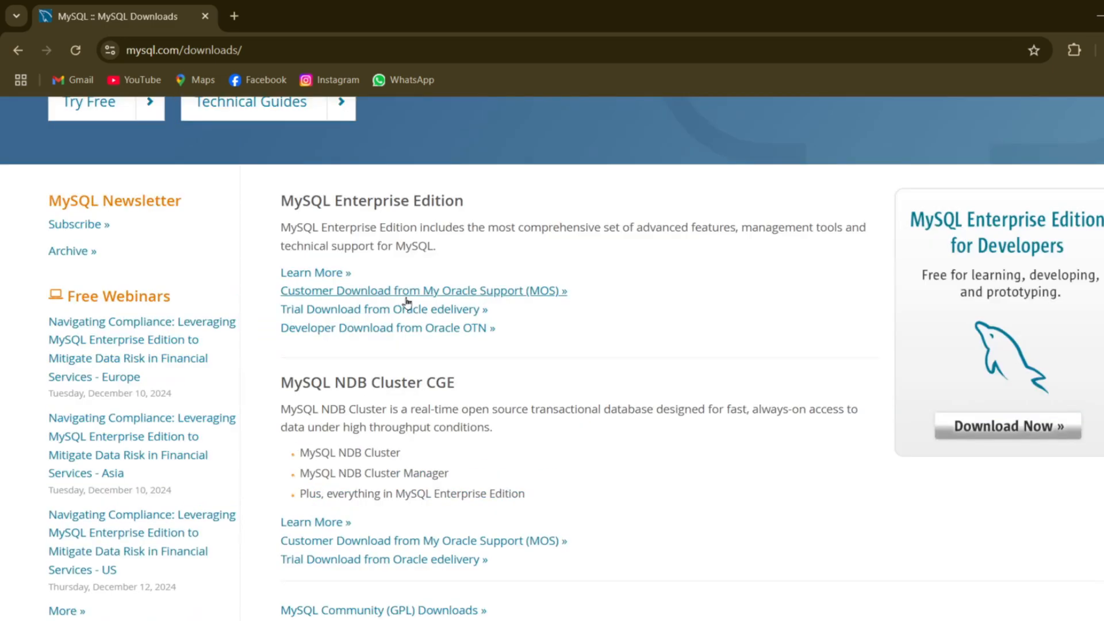
pyautogui.scroll(-3, 407, 302)
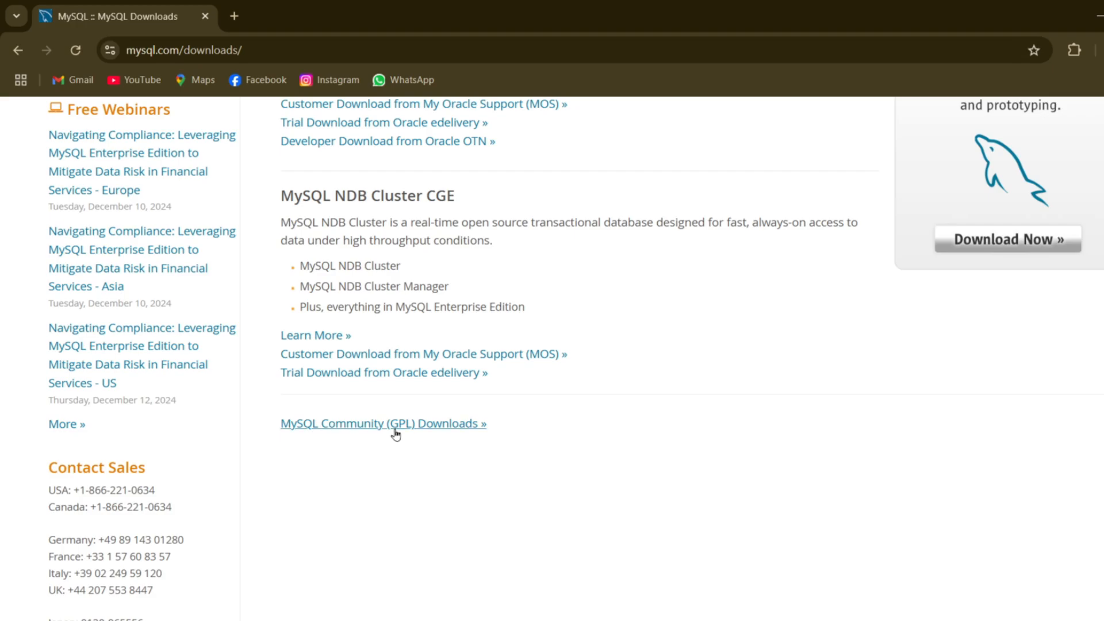
pyautogui.click(431, 431)
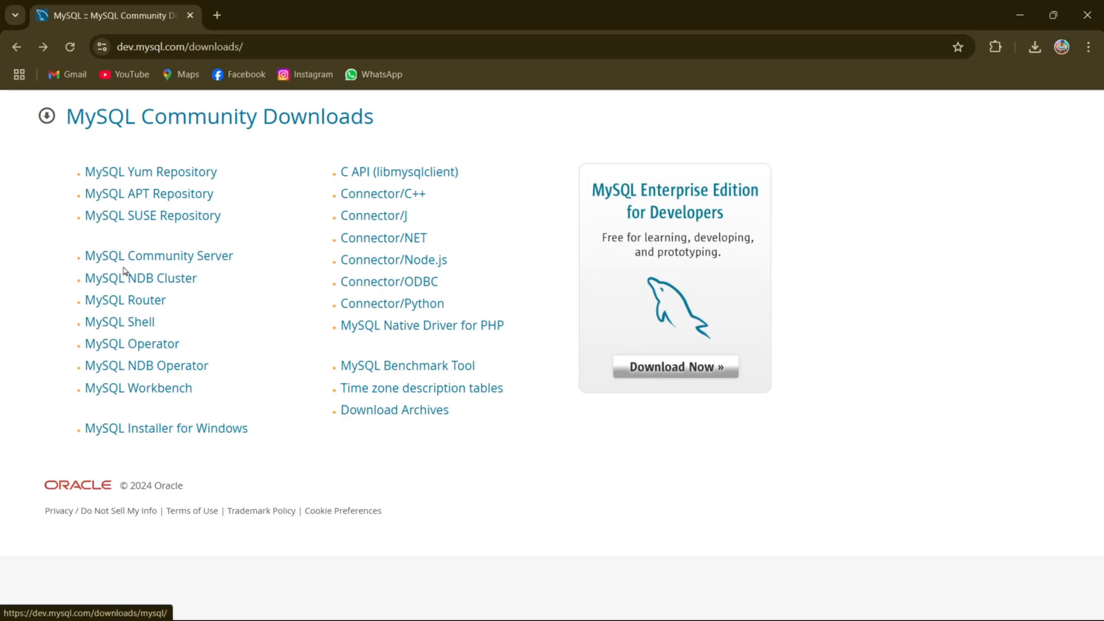
pyautogui.click(174, 264)
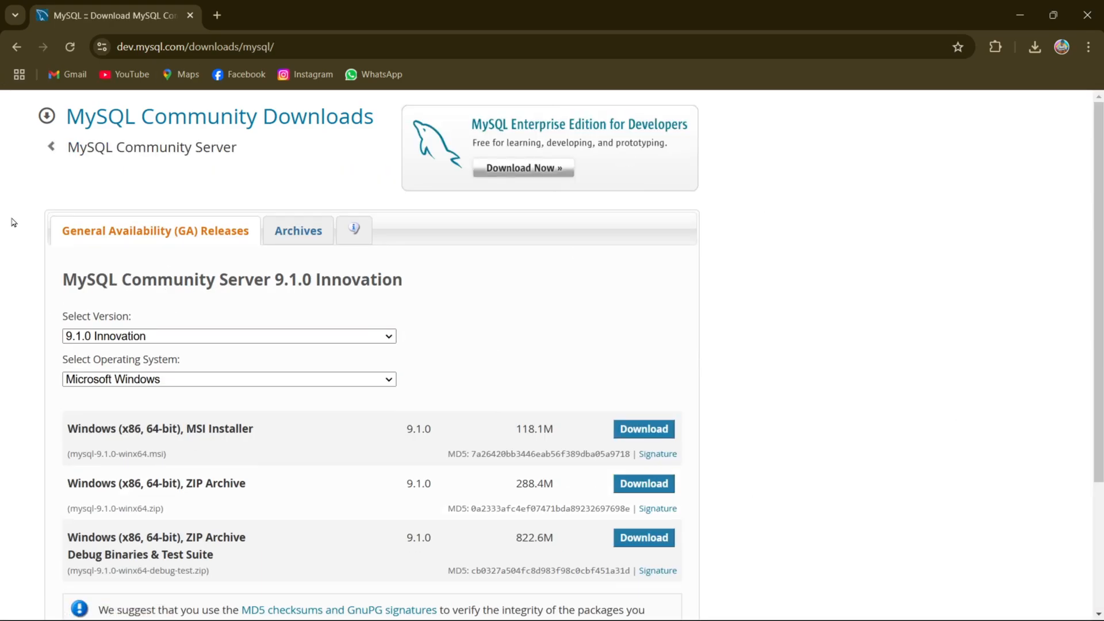
# Choose version 9.1.0 Innovation and Microsoft Windows as the operating system for the MySQL Community Server download.
pyautogui.click(114, 336)
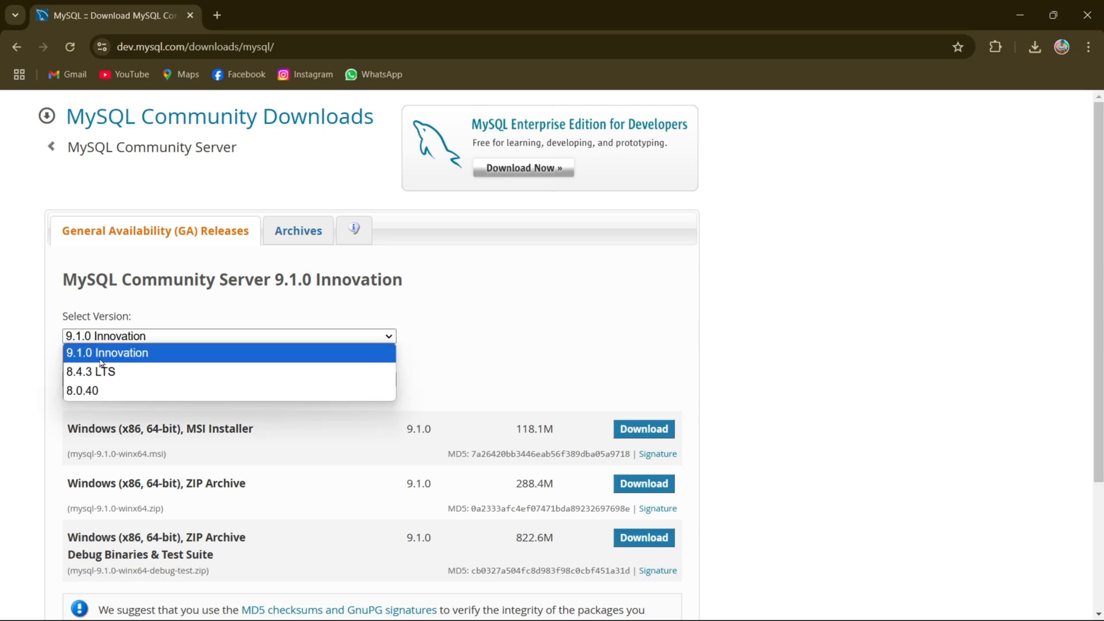
pyautogui.click(192, 353)
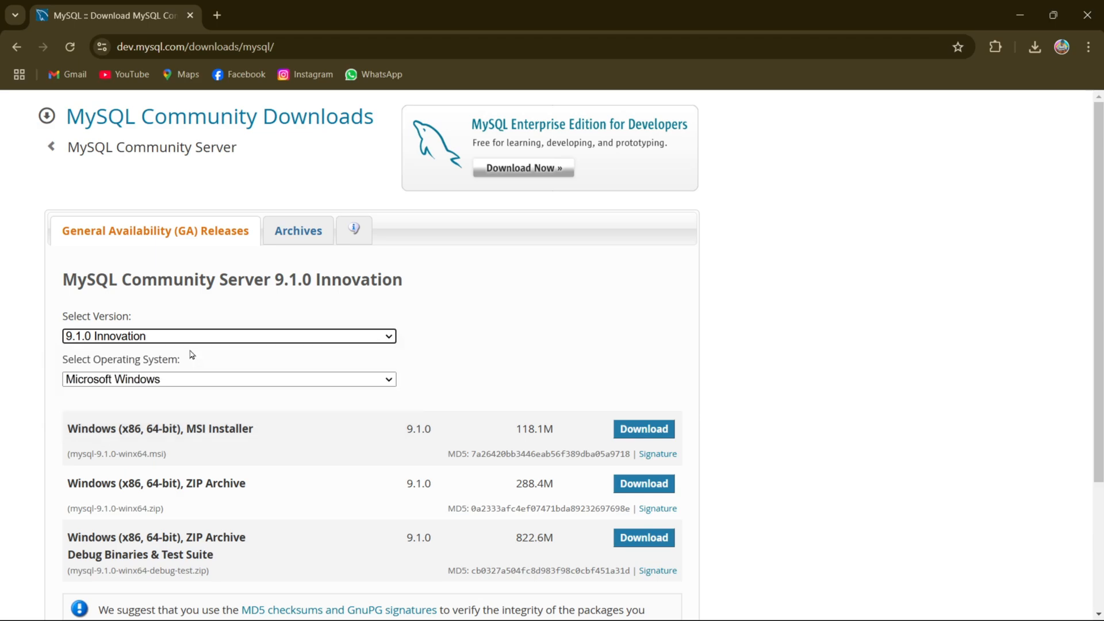
pyautogui.click(179, 381)
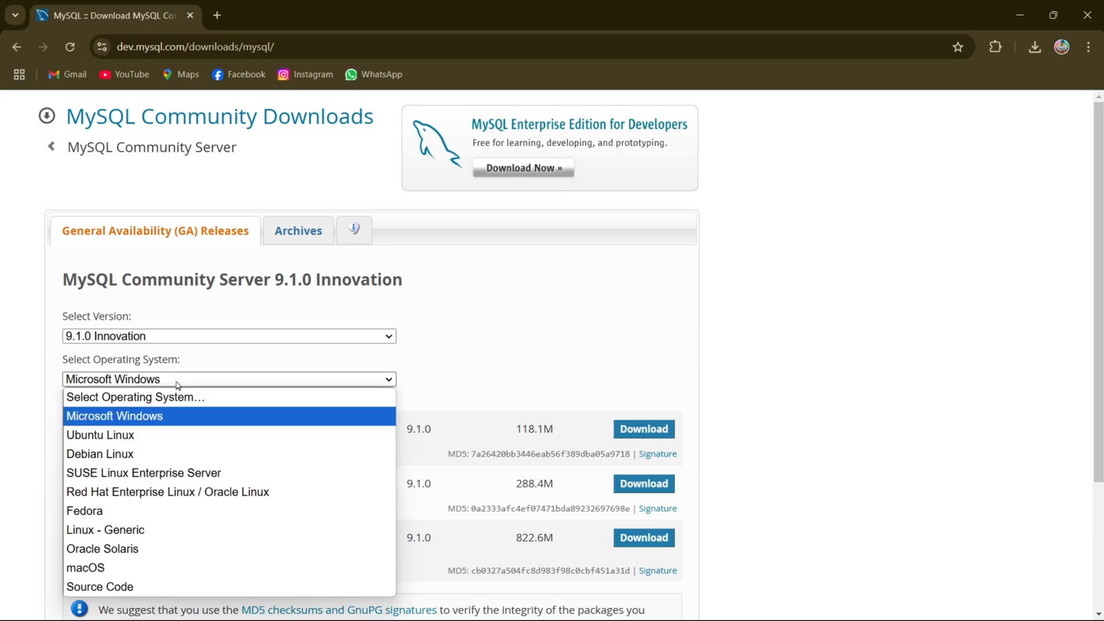
pyautogui.click(136, 416)
# Download the 118.1M Windows (x86, 64-bit) MSI Installer without logging in or signing up for an Oracle account.
pyautogui.scroll(-3, 405, 403)
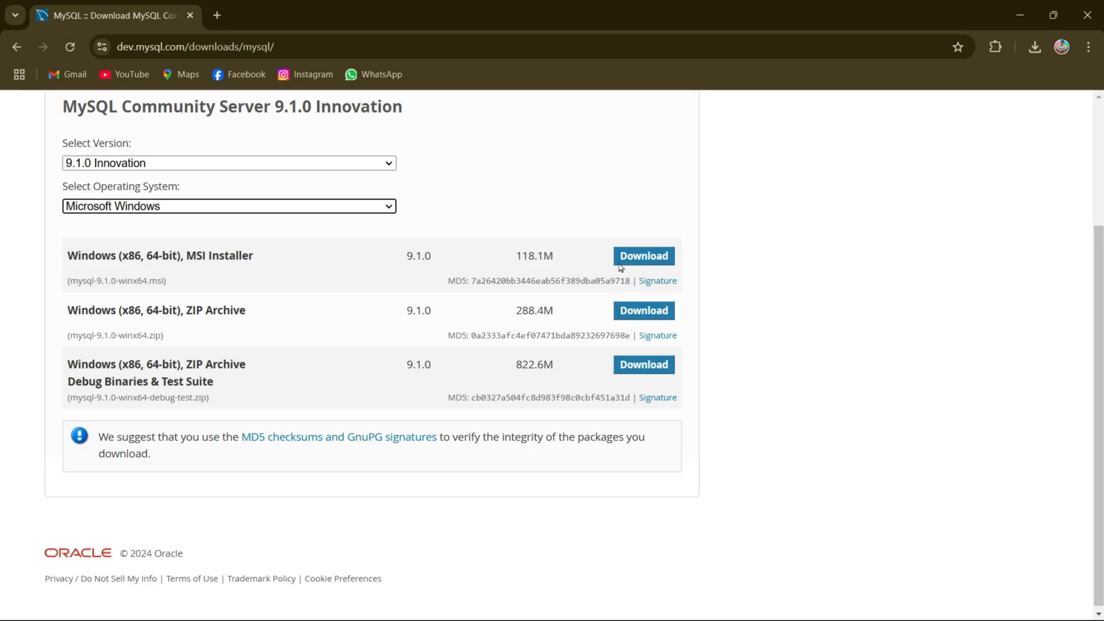
pyautogui.click(643, 256)
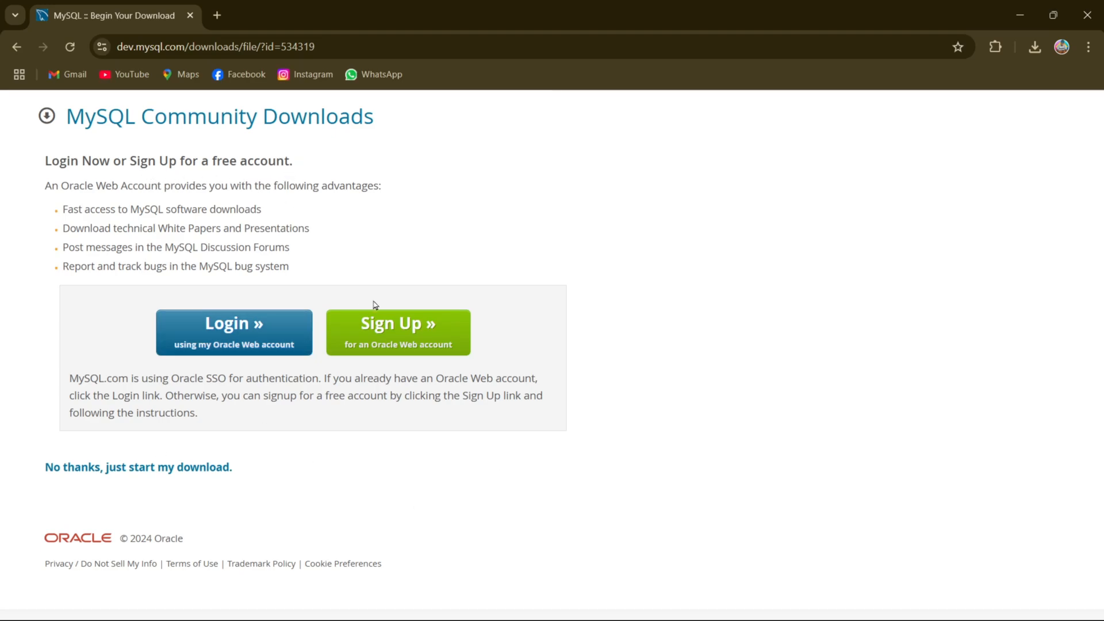
pyautogui.click(107, 477)
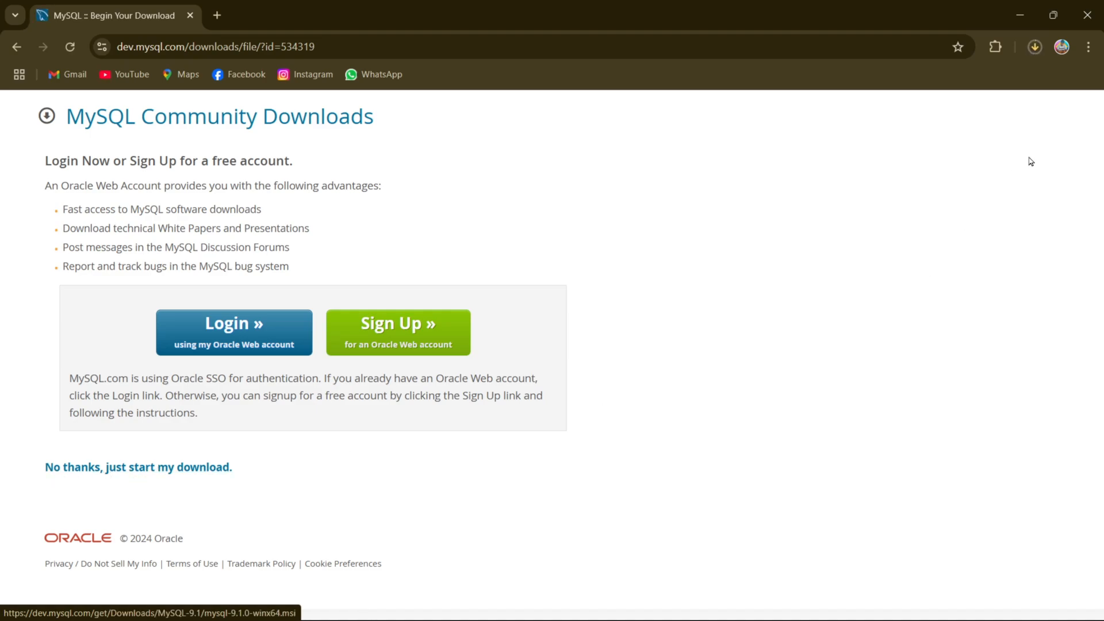
# Run the downloaded mysql-9.1.0-winx64.msi and accept the license agreement in the setup wizard.
pyautogui.click(1034, 51)
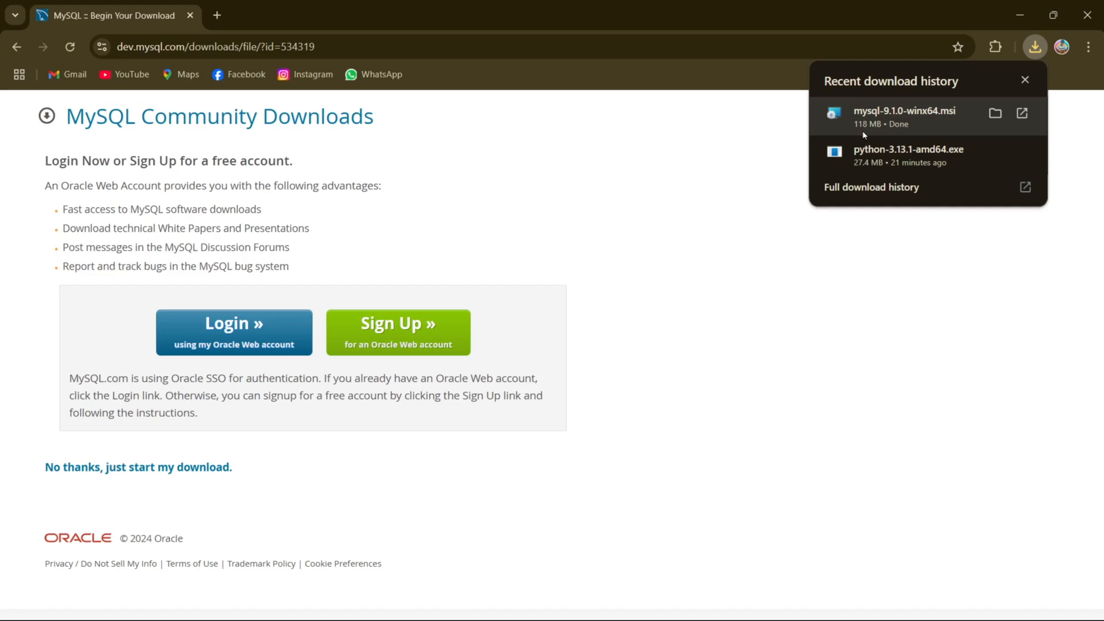
pyautogui.click(904, 118)
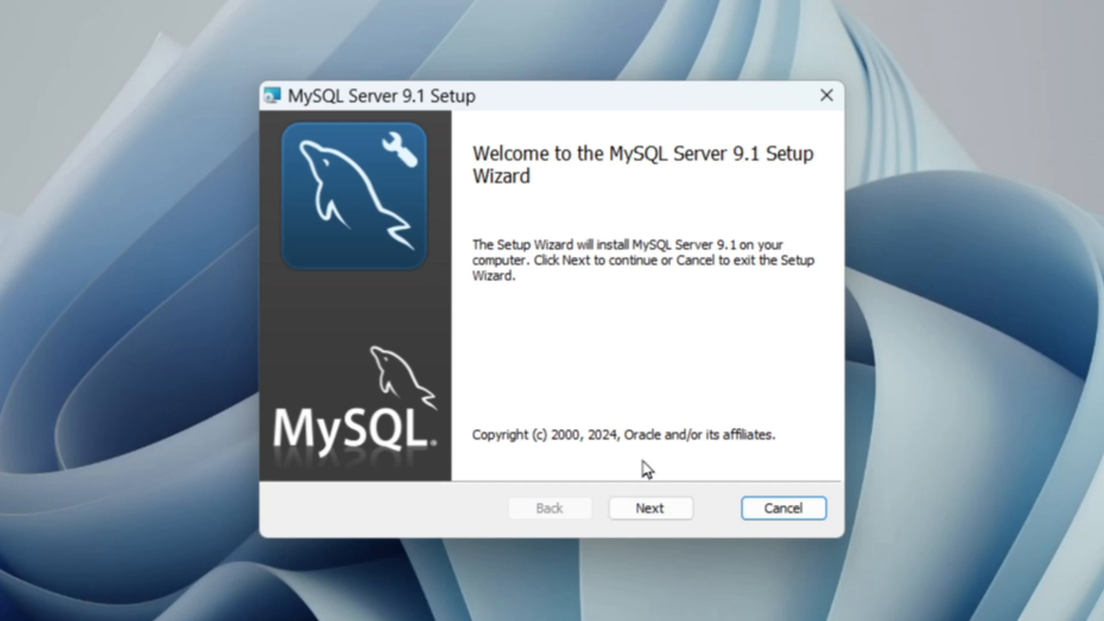
pyautogui.click(652, 513)
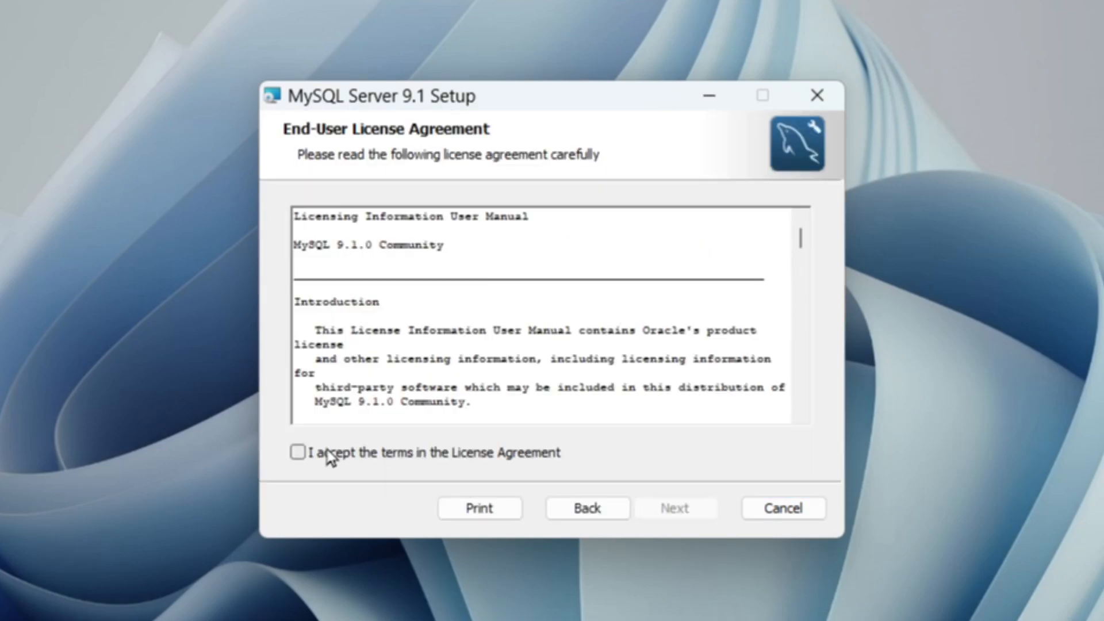
pyautogui.click(297, 457)
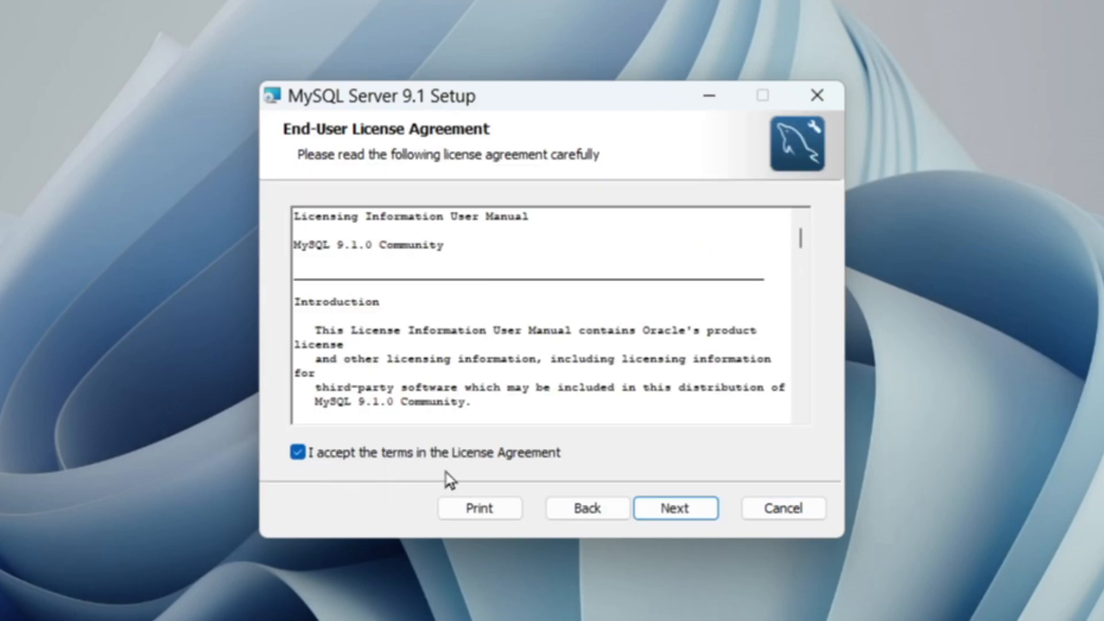
pyautogui.click(669, 524)
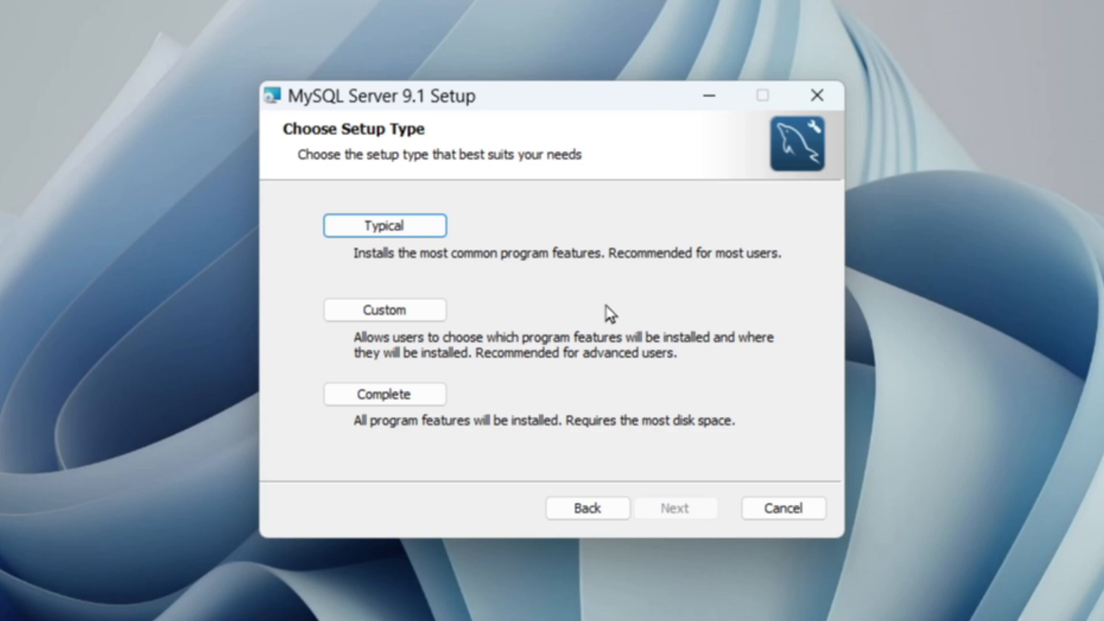
# Install MySQL Server 9.1 with the Complete setup type and finish with Run MySQL Configurator enabled.
pyautogui.click(388, 398)
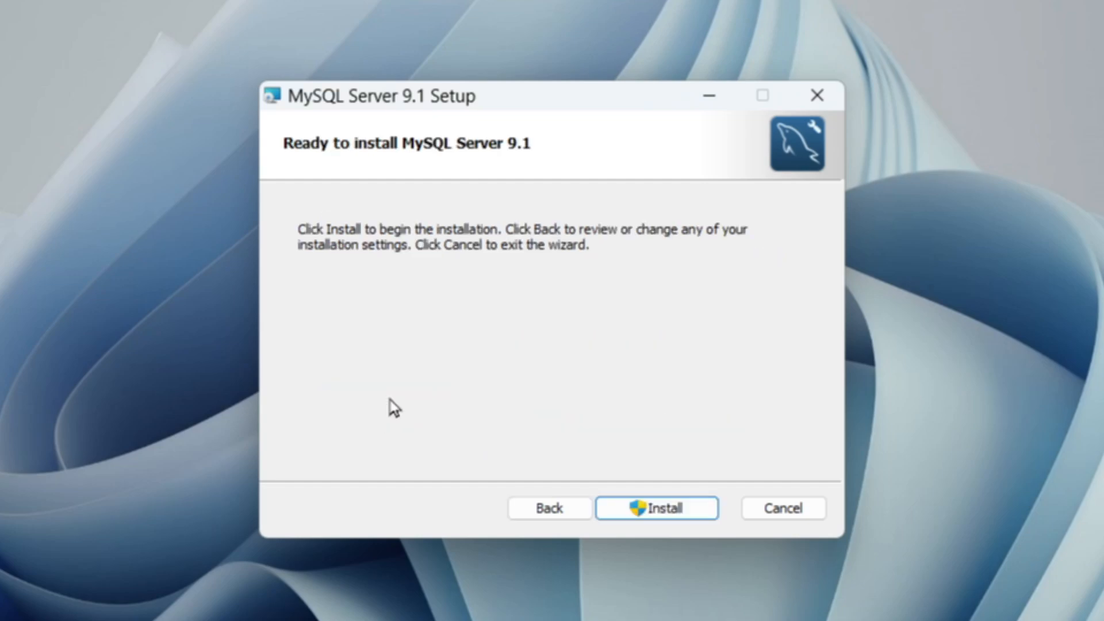
pyautogui.click(647, 513)
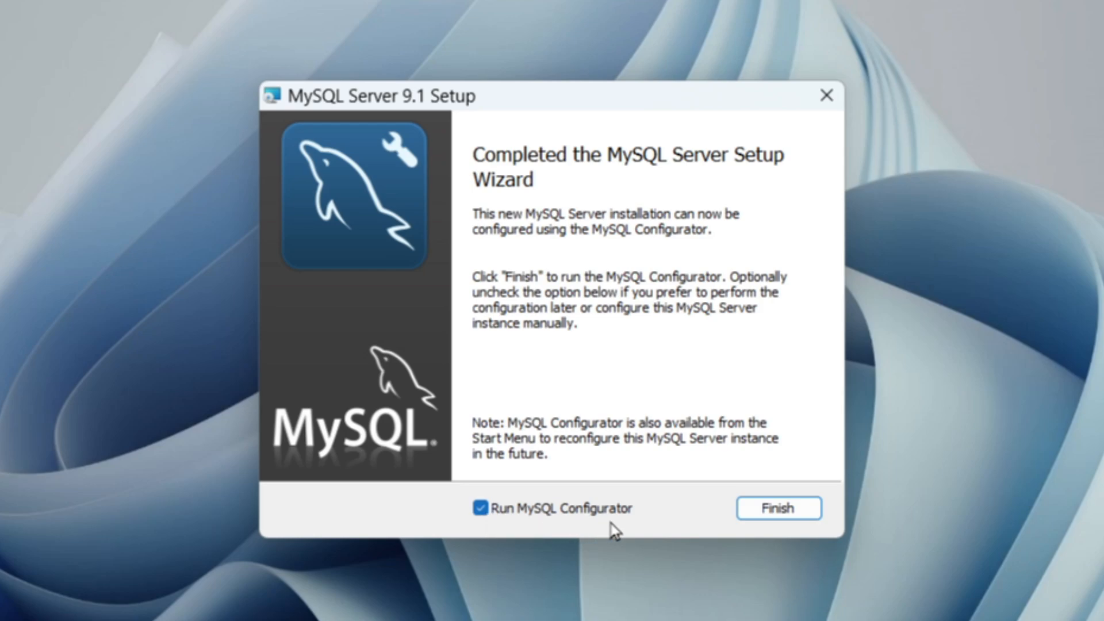
pyautogui.click(765, 515)
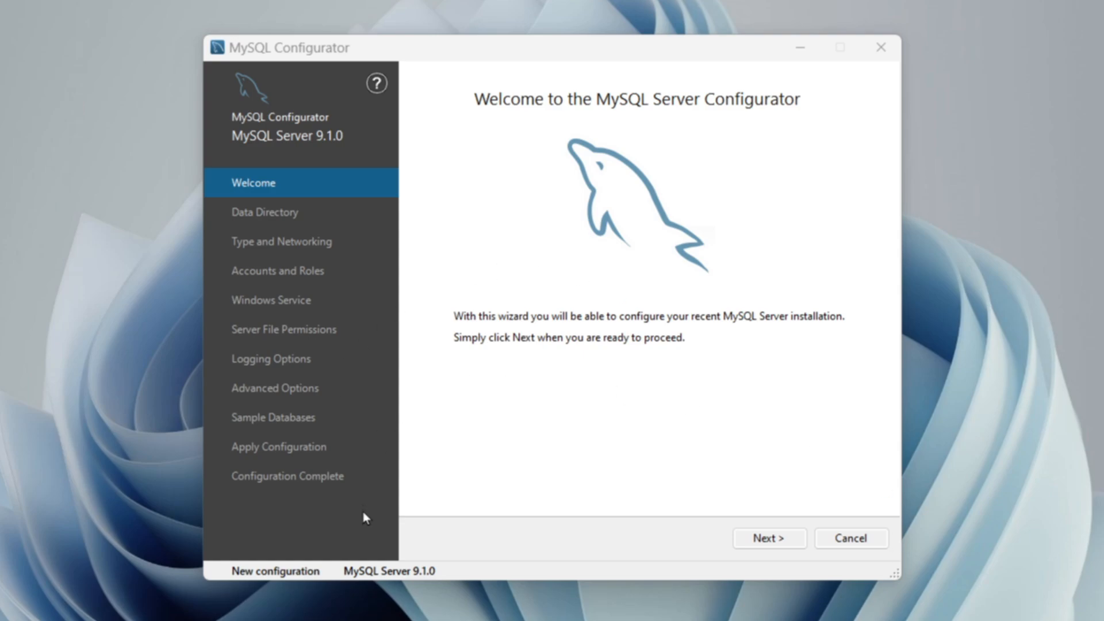
# Accept the default data directory and the Development Computer networking settings with TCP/IP port 3306.
pyautogui.click(764, 538)
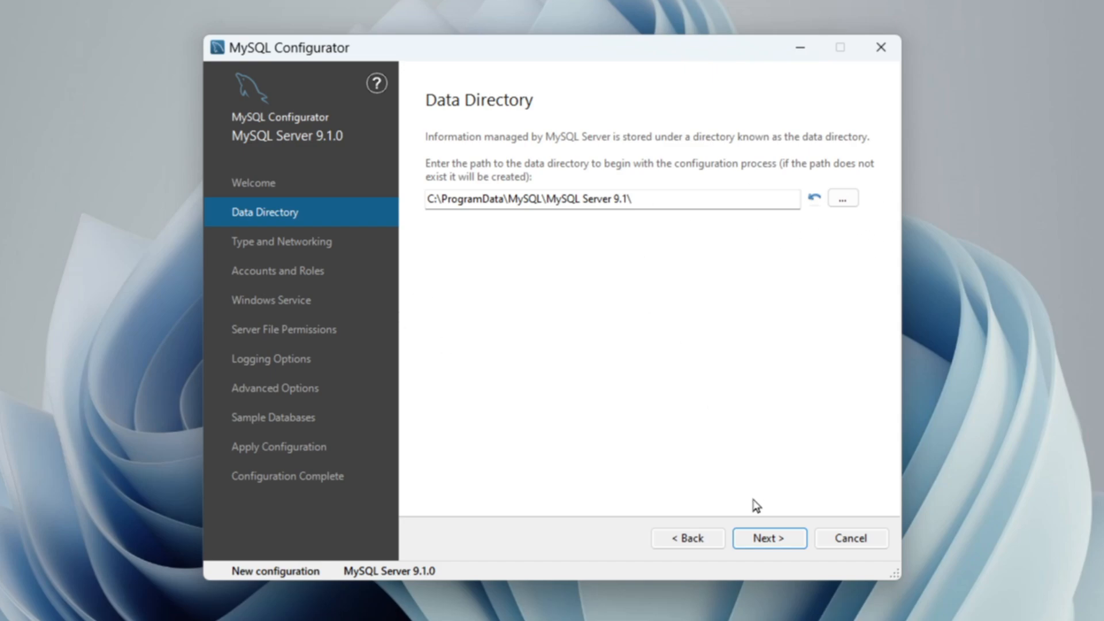
pyautogui.click(770, 541)
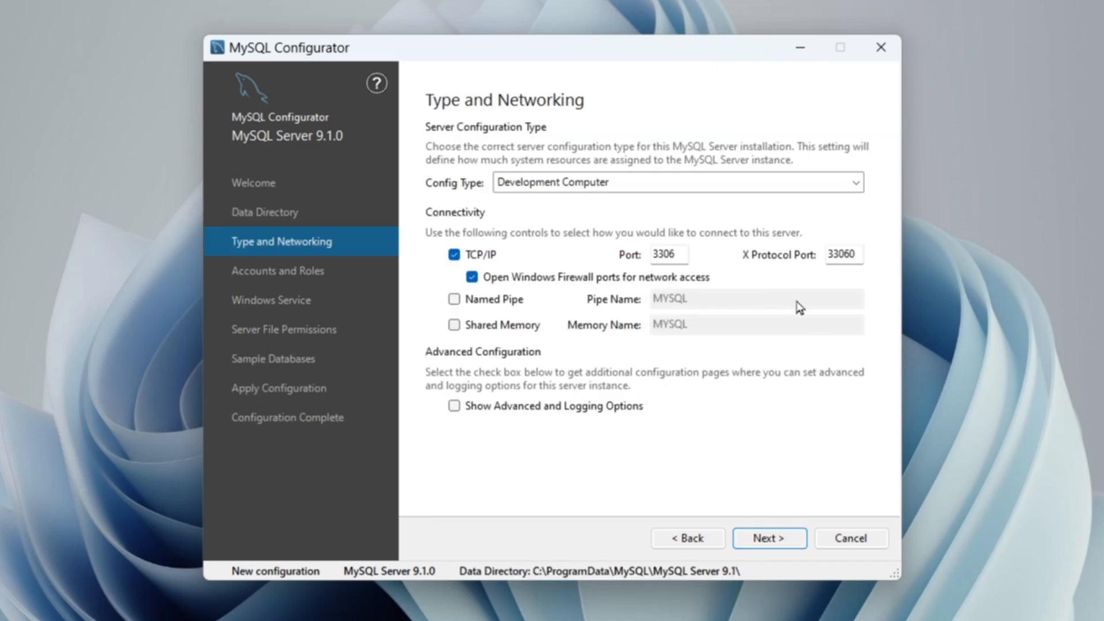
pyautogui.click(765, 540)
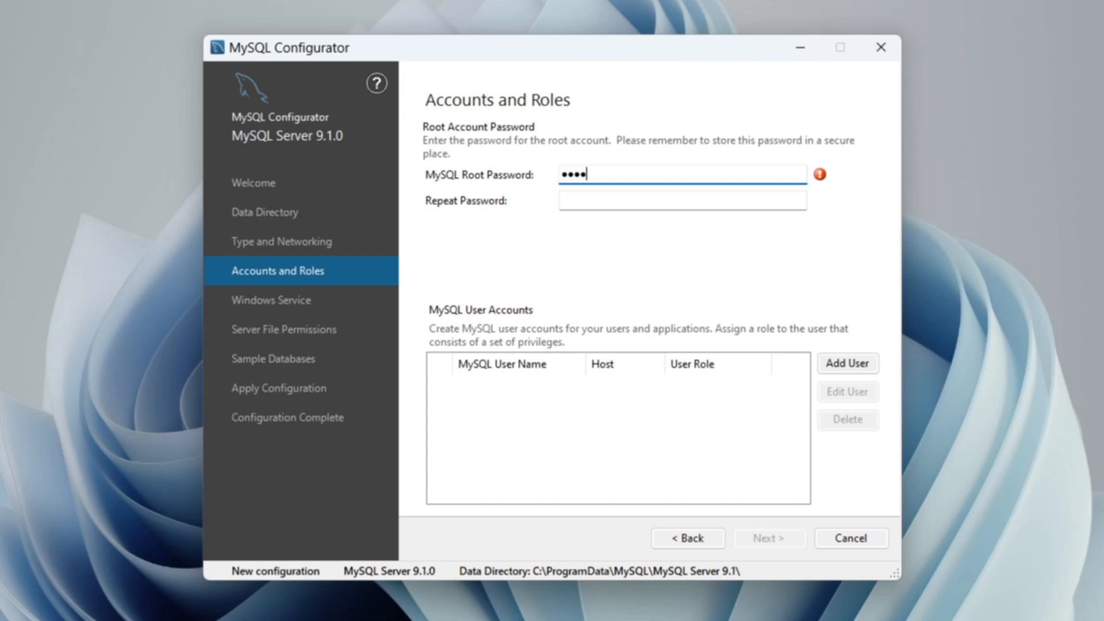
# Enter the MySQL root password and repeat it for confirmation.
pyautogui.click(620, 205)
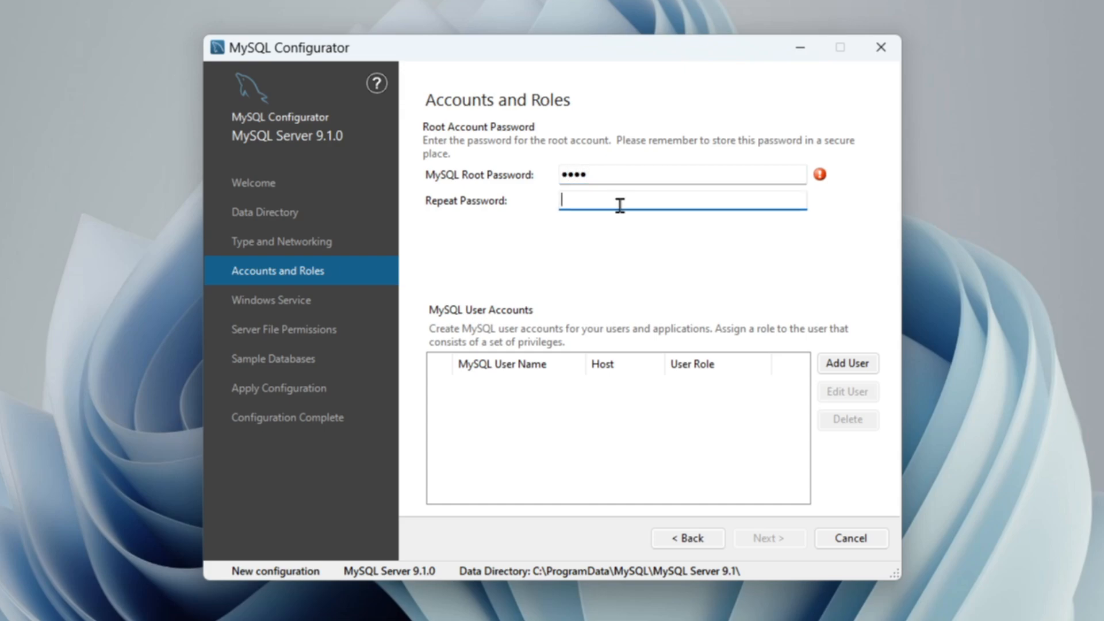
pyautogui.write('1')
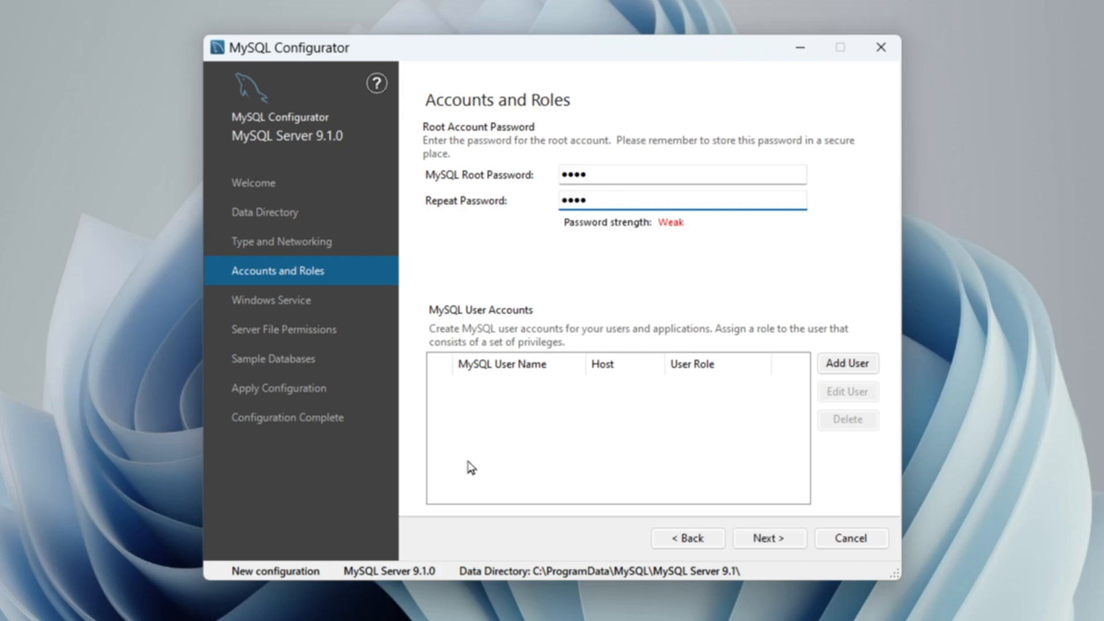
# Add a MySQL user account with the user name User and the DB Admin role.
pyautogui.click(823, 370)
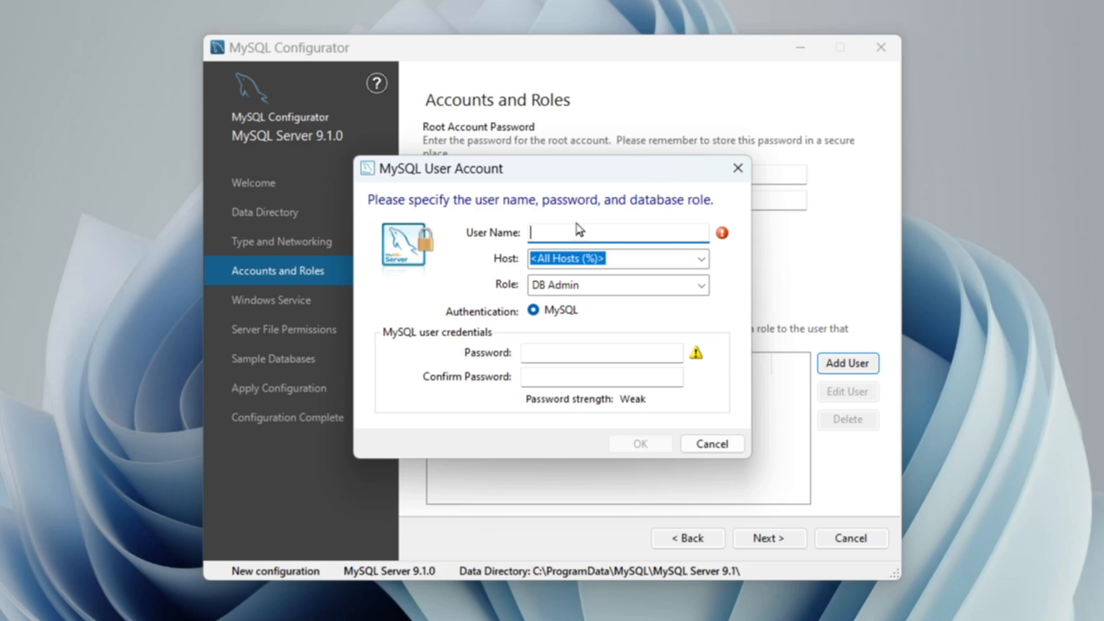
pyautogui.write('User')
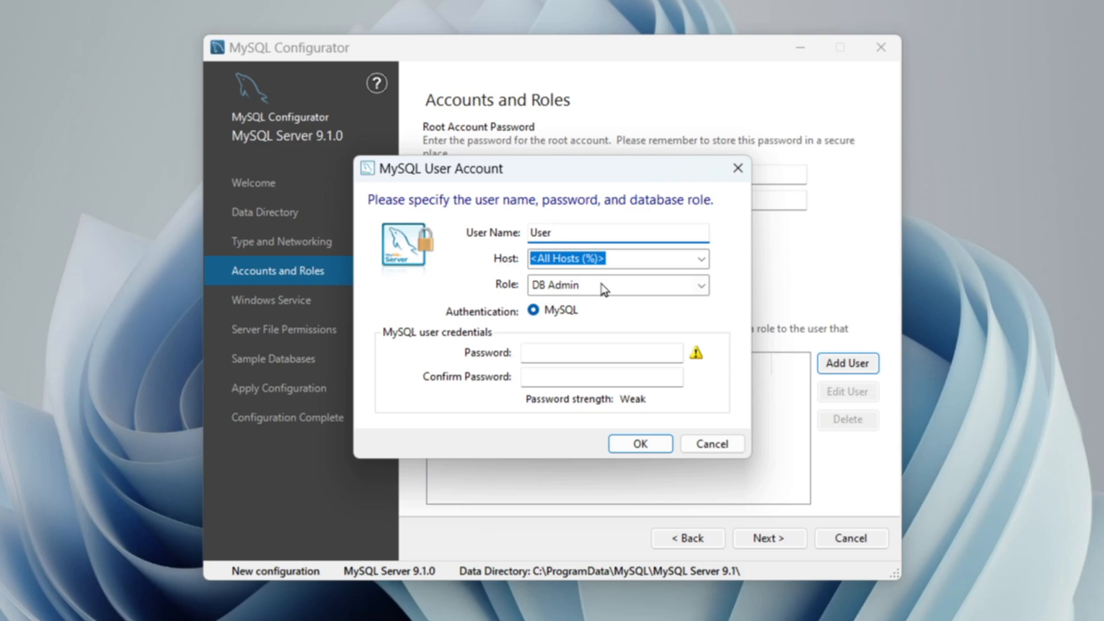
pyautogui.click(551, 288)
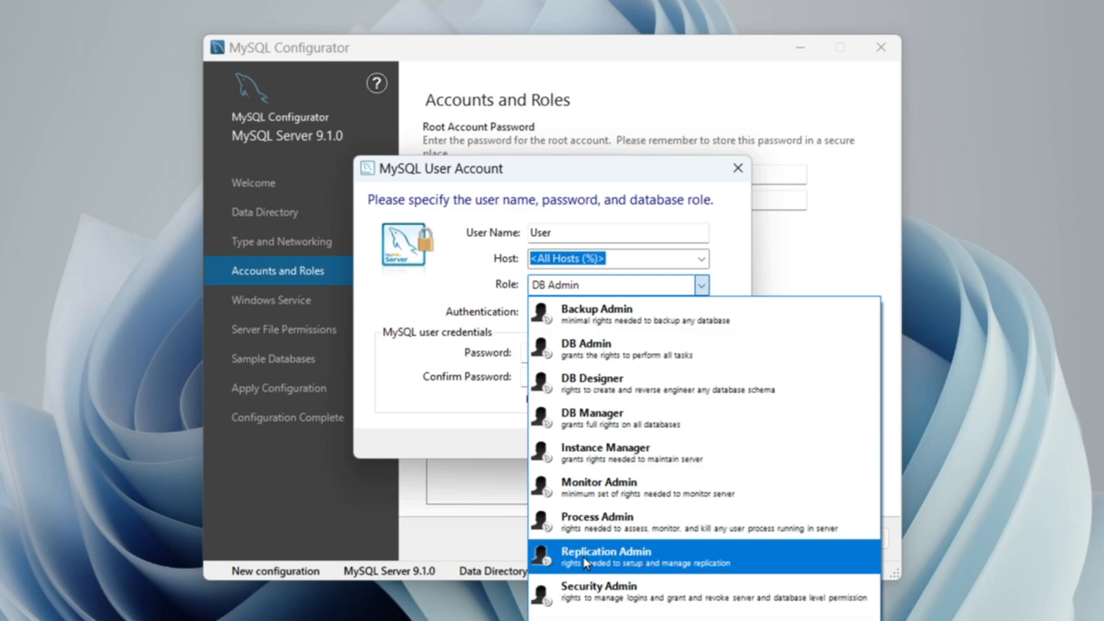
pyautogui.click(614, 348)
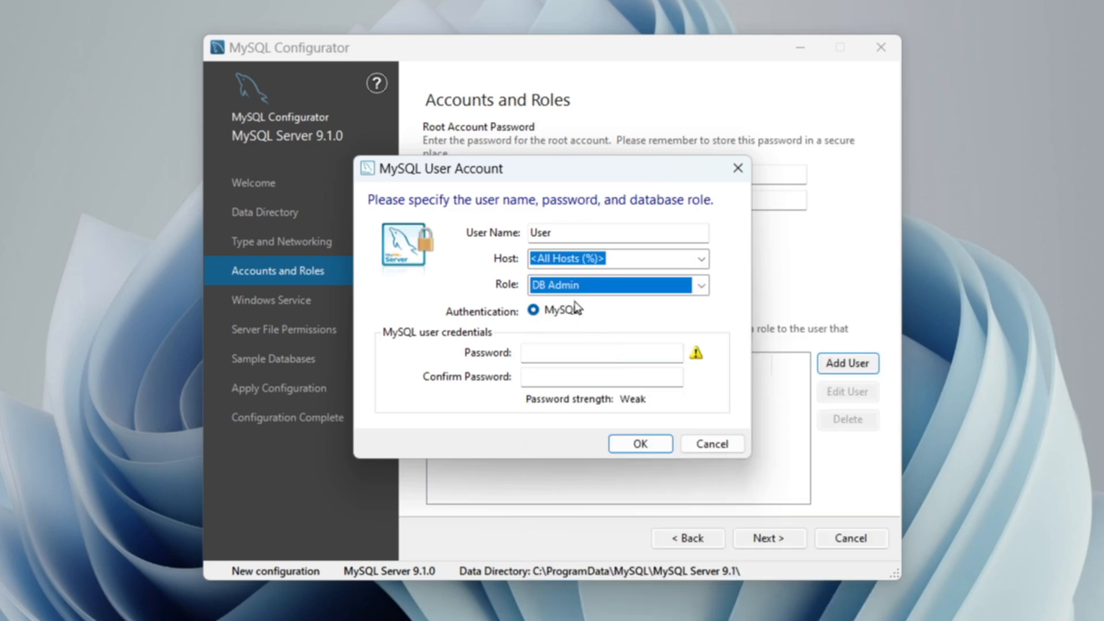
# Enter and confirm the new account's password, save the account, and proceed to the Windows Service settings.
pyautogui.click(564, 350)
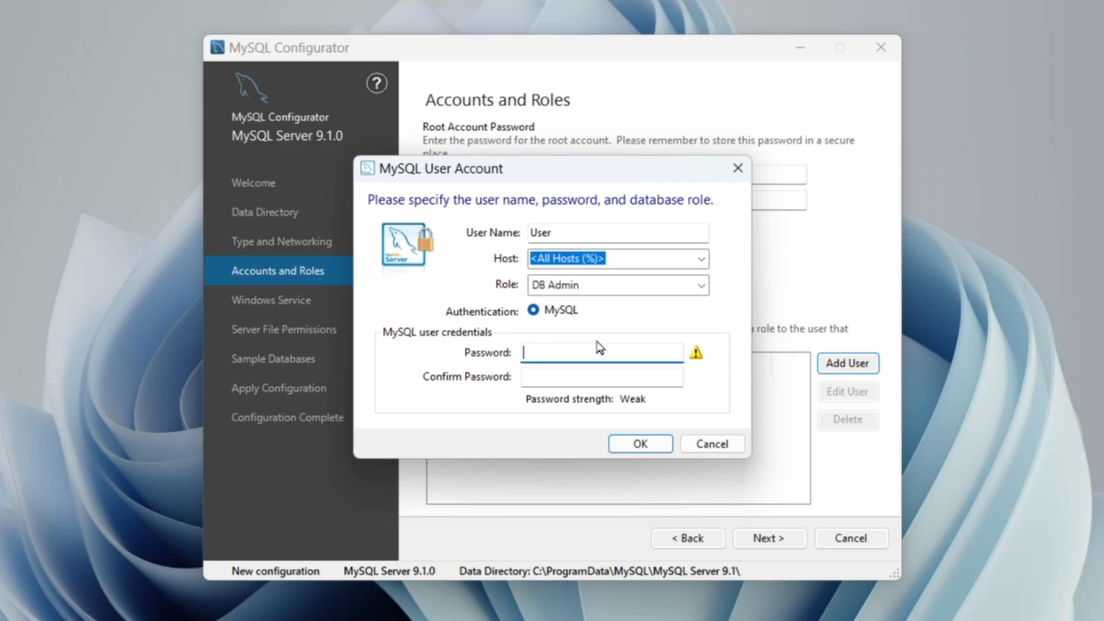
pyautogui.write('•••••')
pyautogui.press('BackSpace')
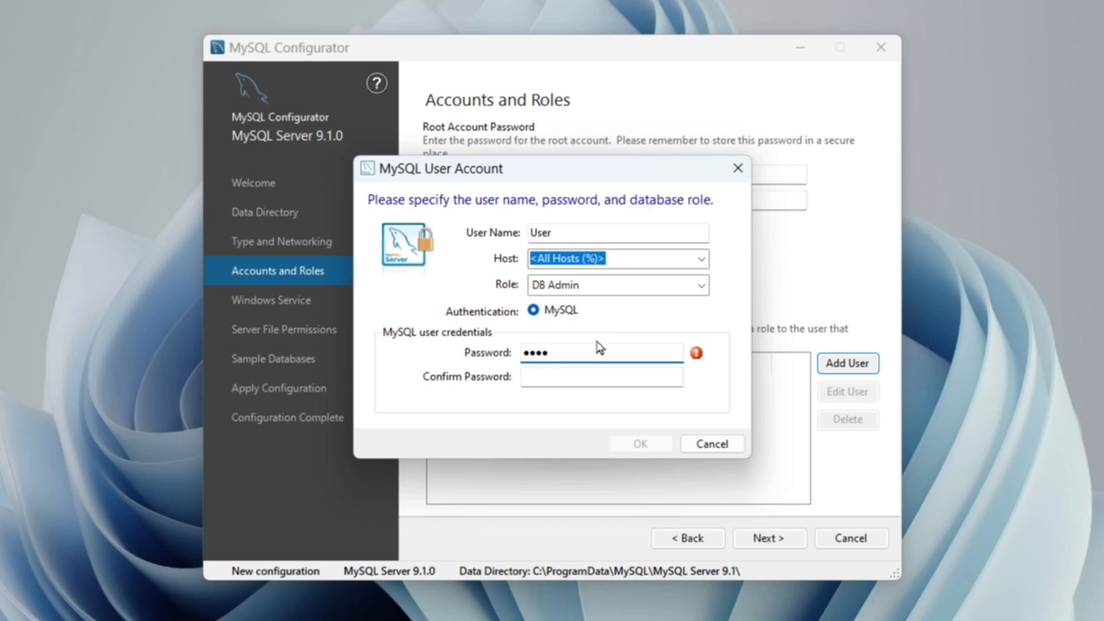
pyautogui.click(592, 375)
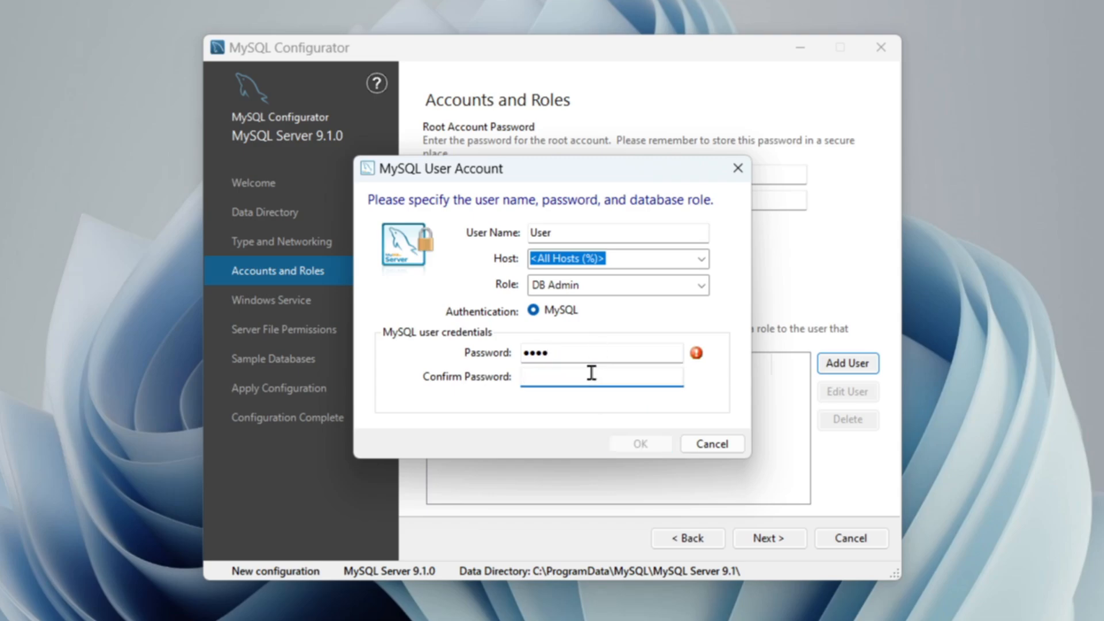
pyautogui.write('••••')
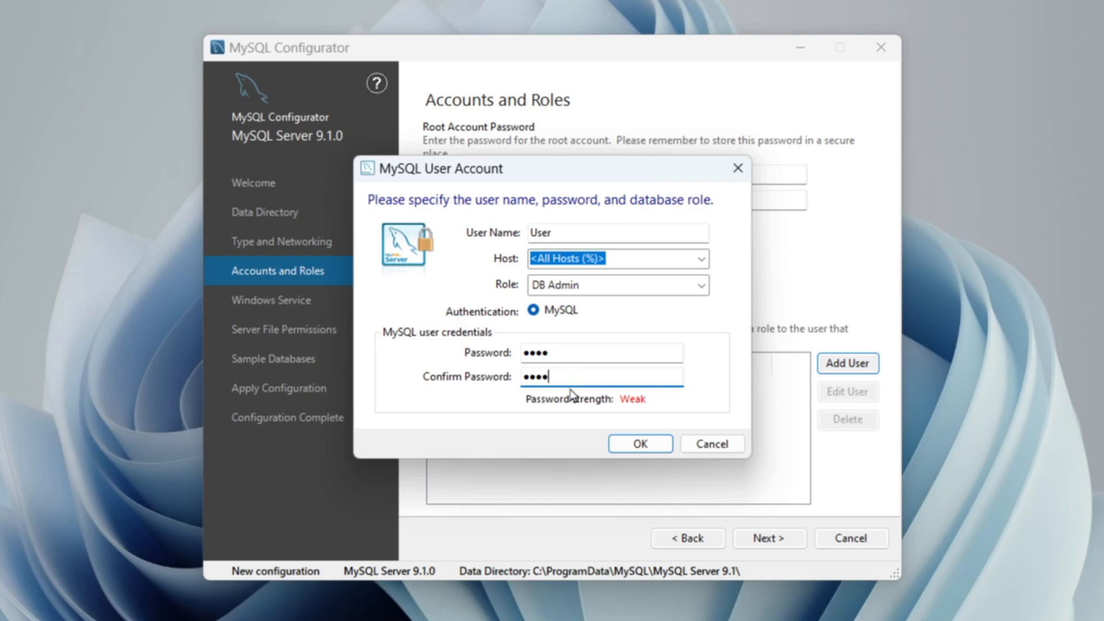
pyautogui.click(632, 446)
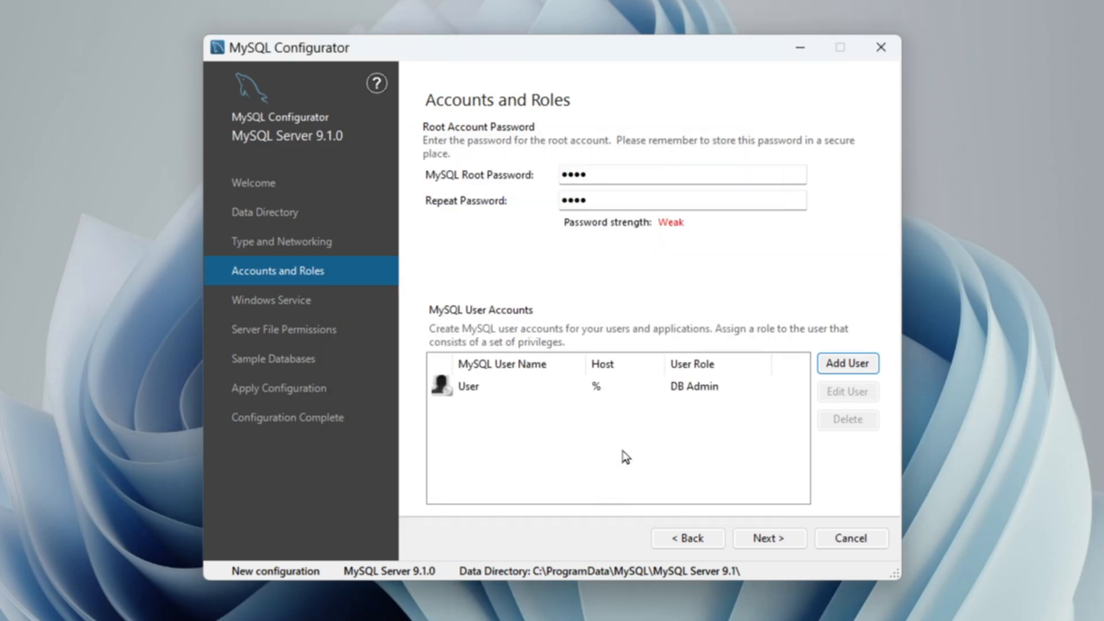
pyautogui.click(780, 536)
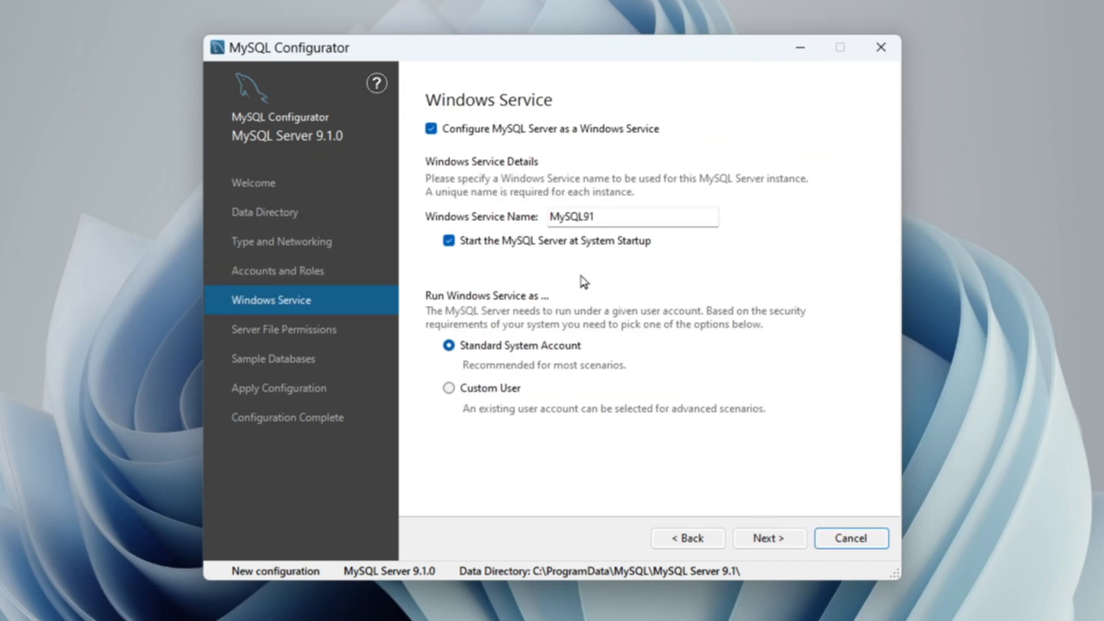
# Accept the default Windows service settings and grant server file access only to the service user and the administrators group.
pyautogui.click(736, 538)
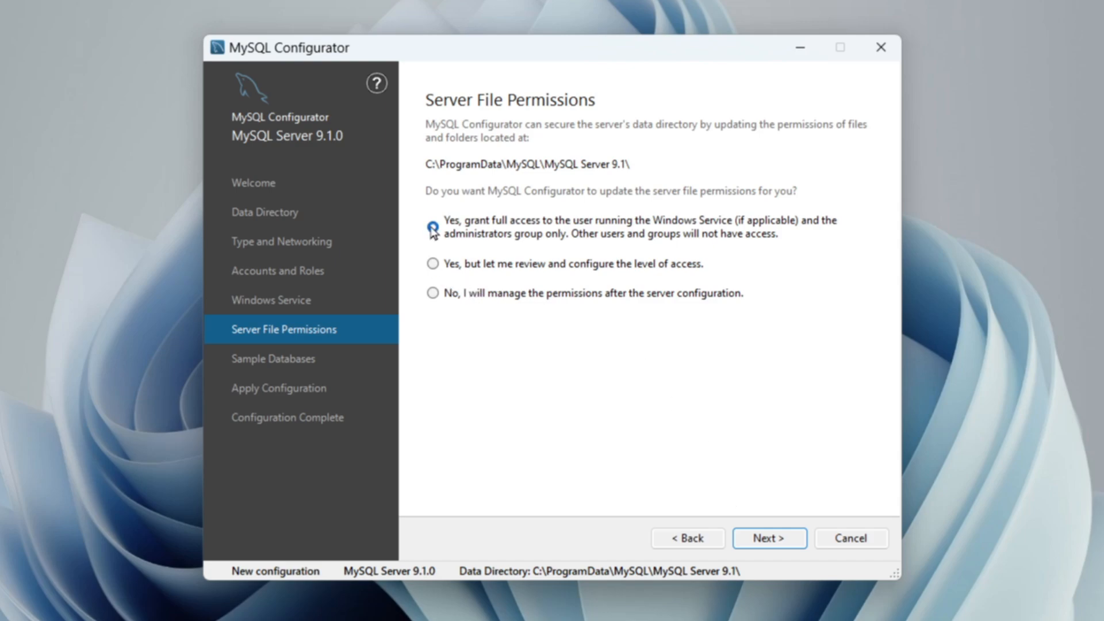
pyautogui.click(783, 546)
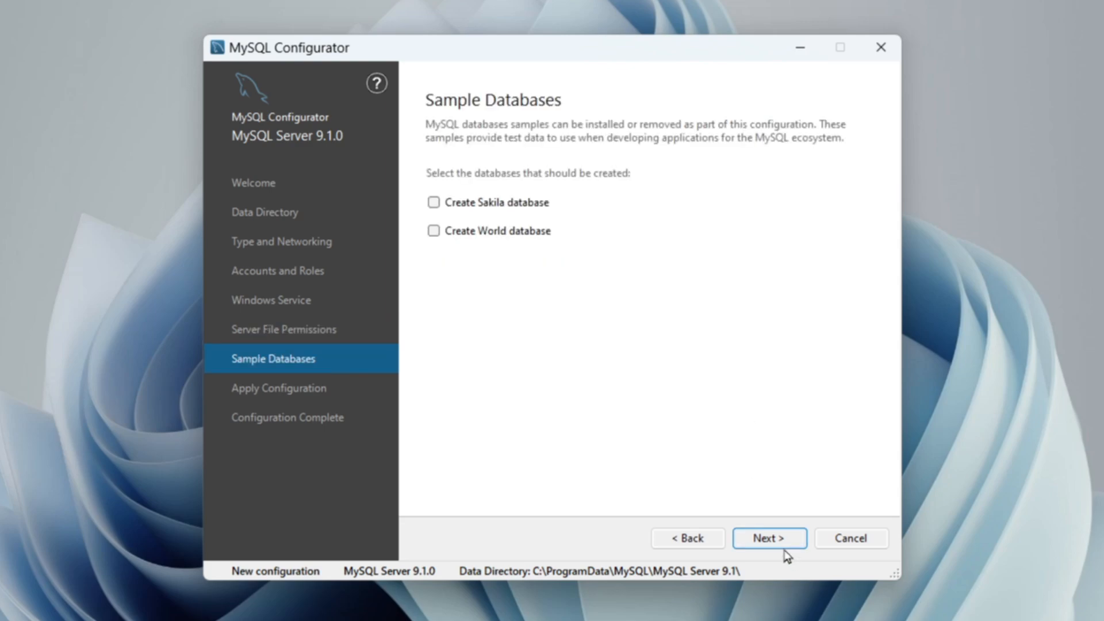
# Select both the Sakila and World sample databases for creation and proceed to applying the configuration.
pyautogui.click(433, 203)
pyautogui.click(433, 231)
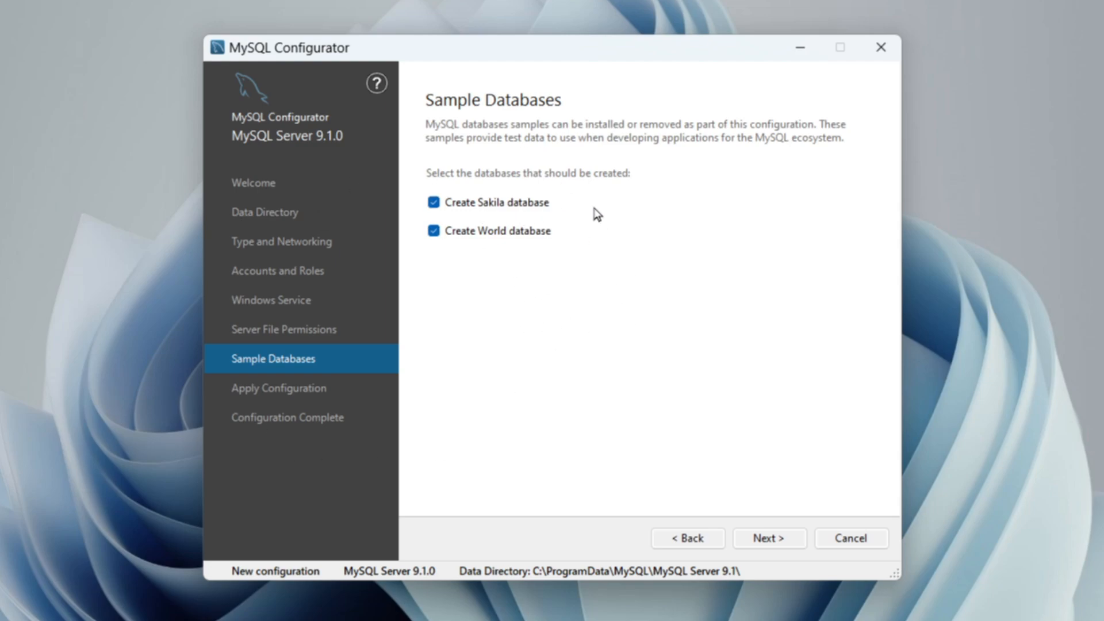
pyautogui.click(796, 539)
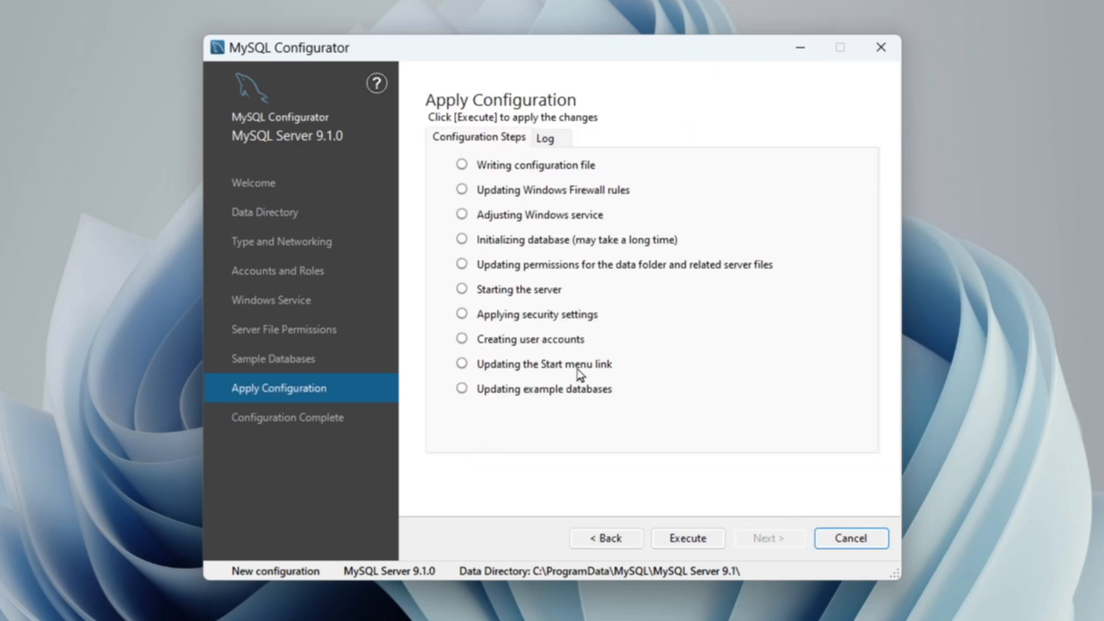
# Execute the MySQL Server configuration and finish the configurator.
pyautogui.click(685, 543)
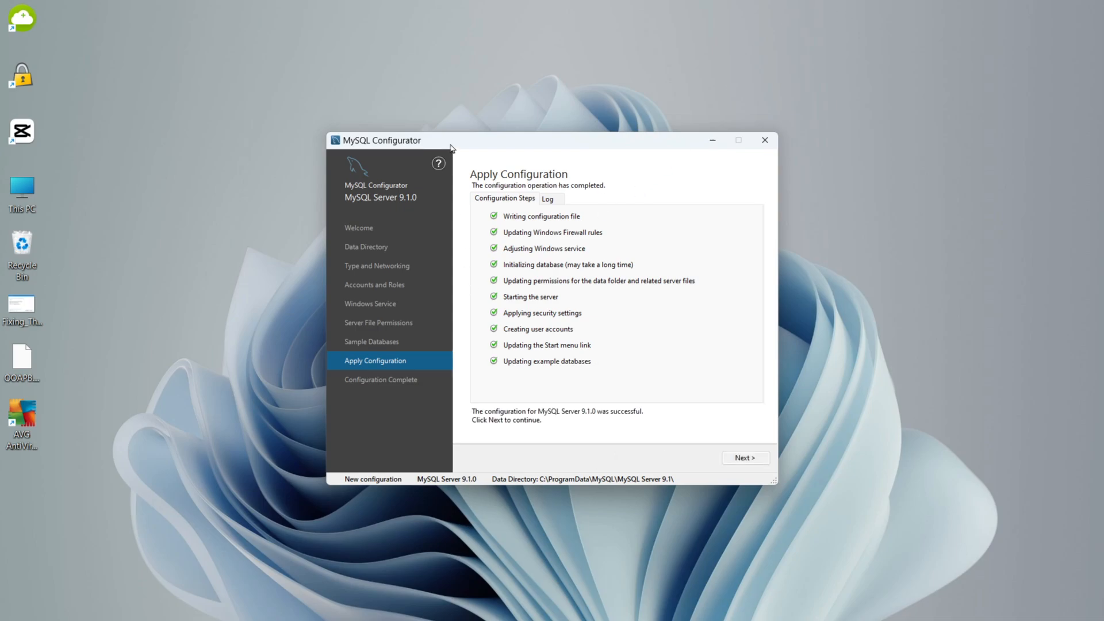
pyautogui.click(731, 464)
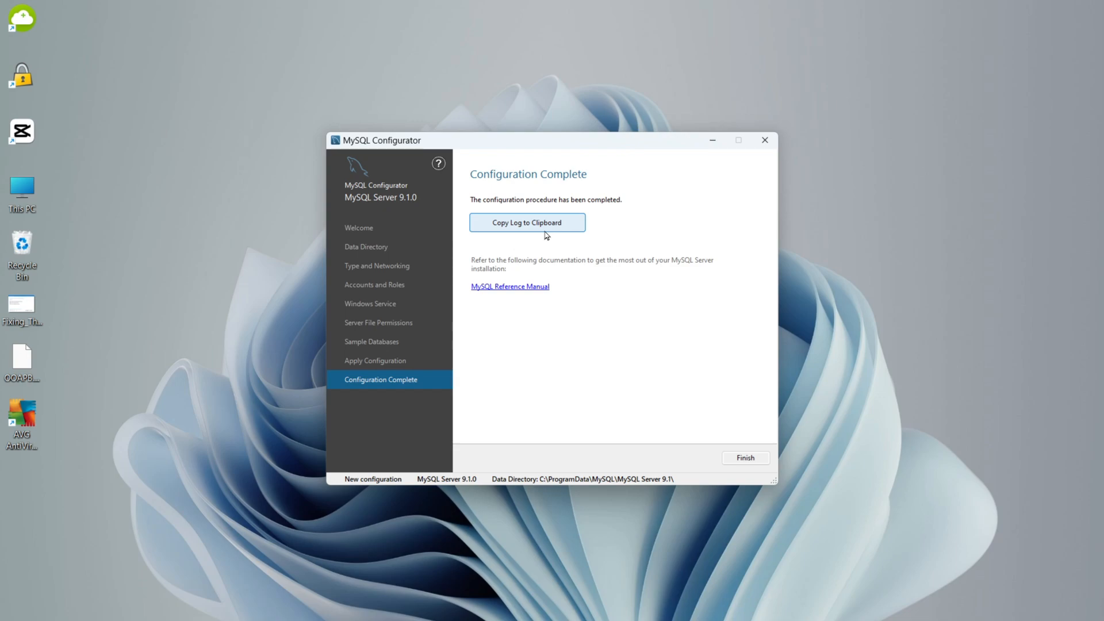
pyautogui.click(737, 462)
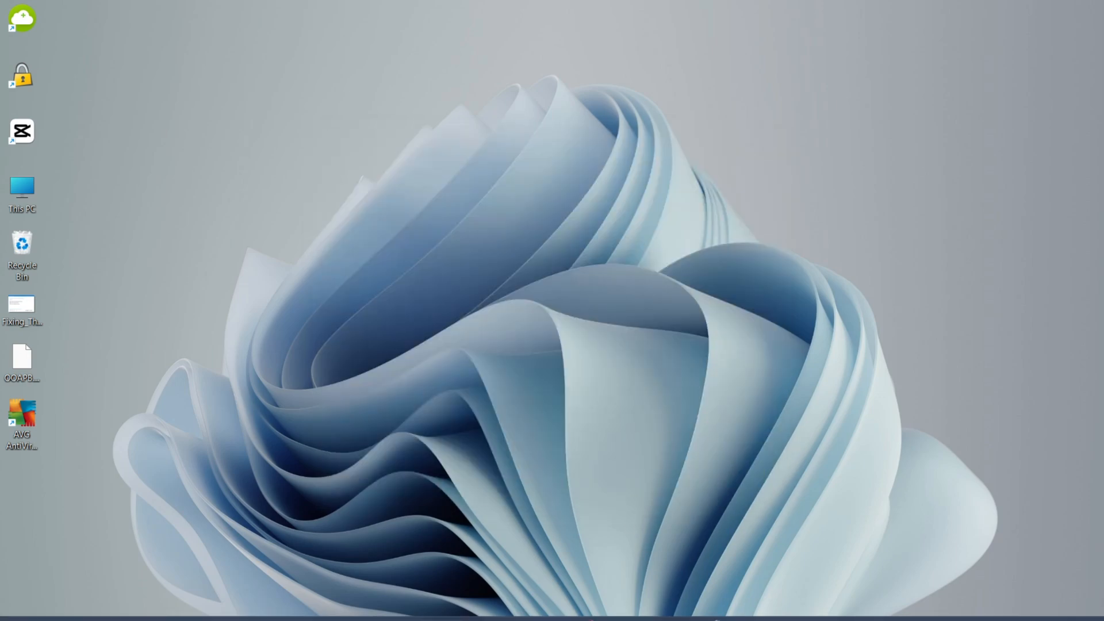
# Launch MySQL 9.1 Command Line Client from the MySQL folder in the list of all installed apps.
pyautogui.click(393, 607)
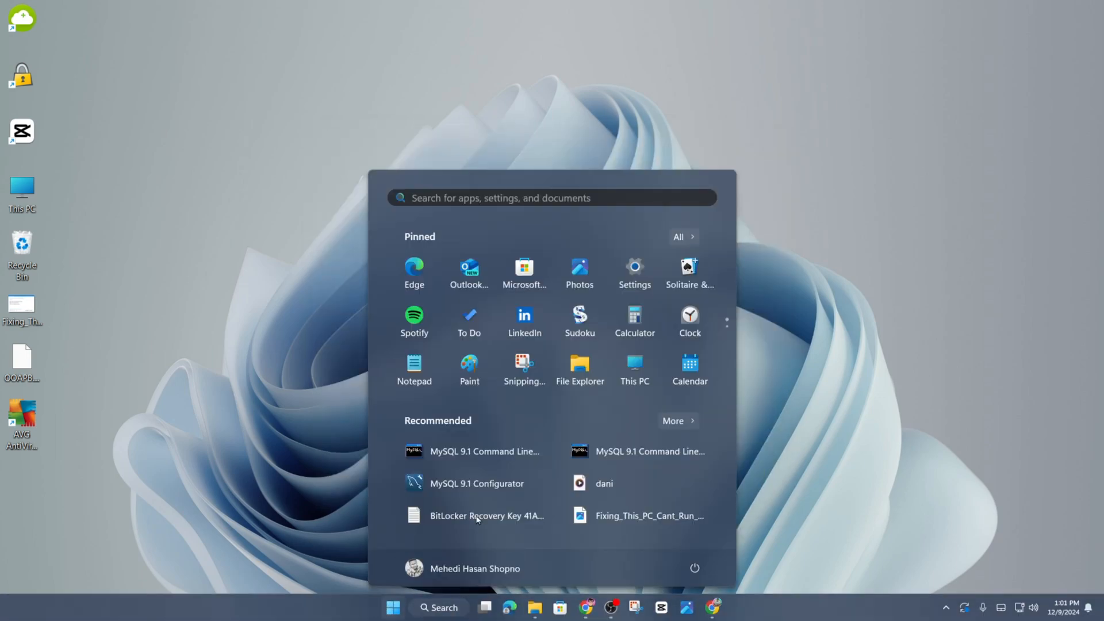
pyautogui.click(679, 238)
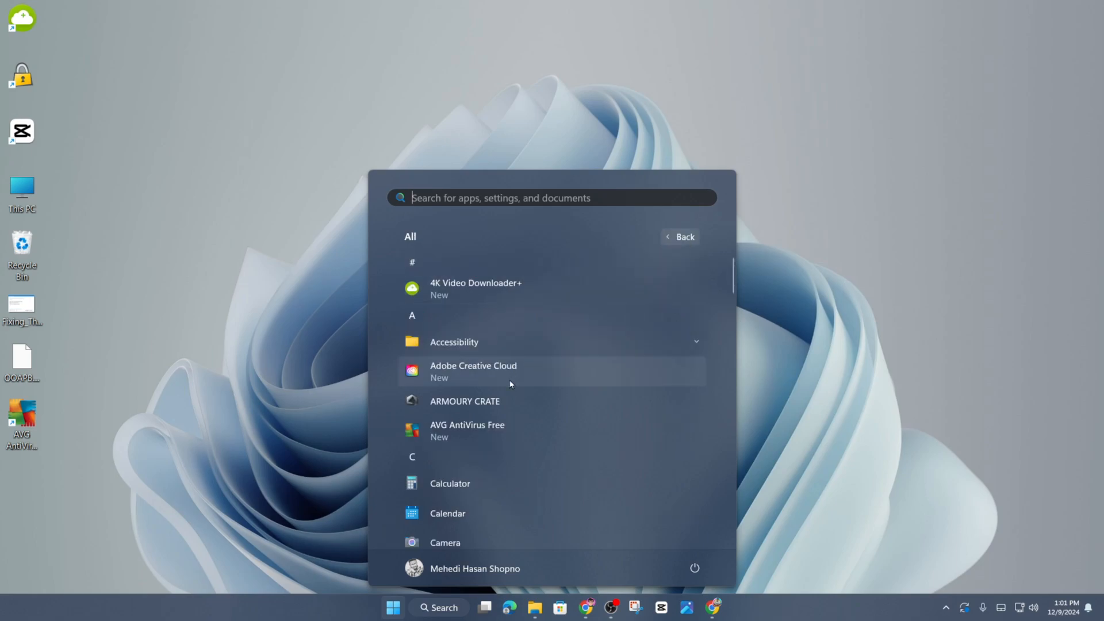
pyautogui.scroll(-10, 503, 462)
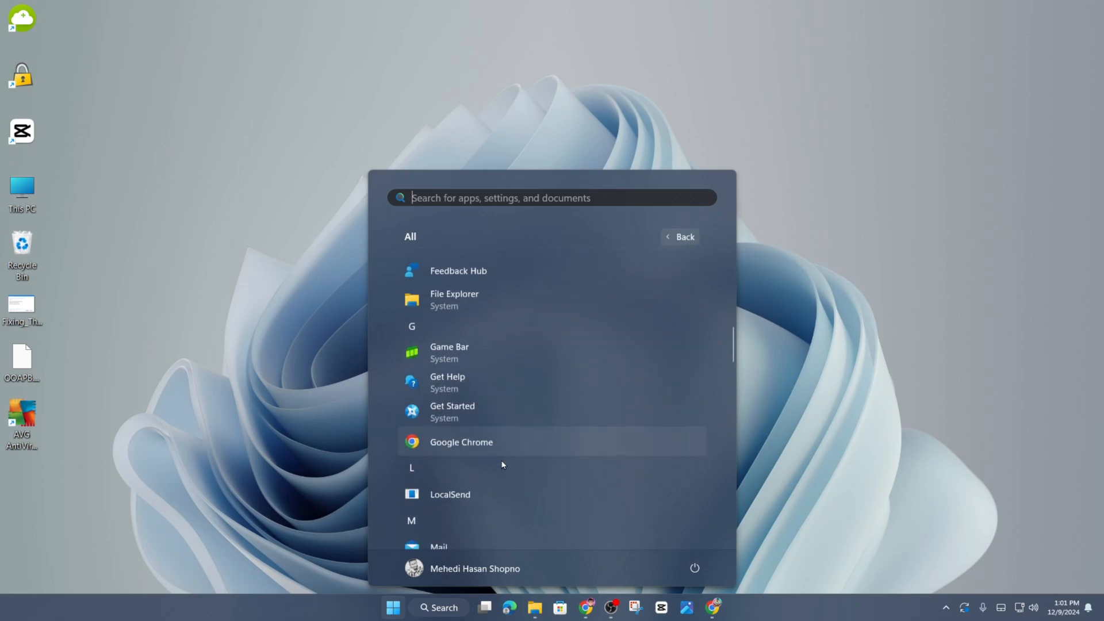
pyautogui.scroll(-8, 502, 465)
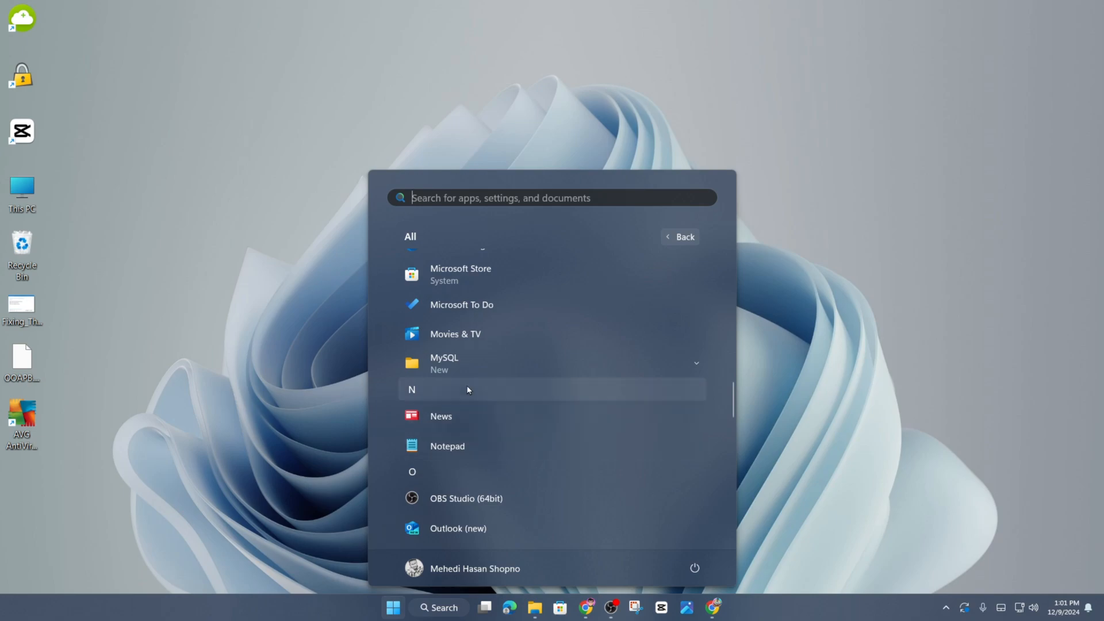
pyautogui.click(452, 361)
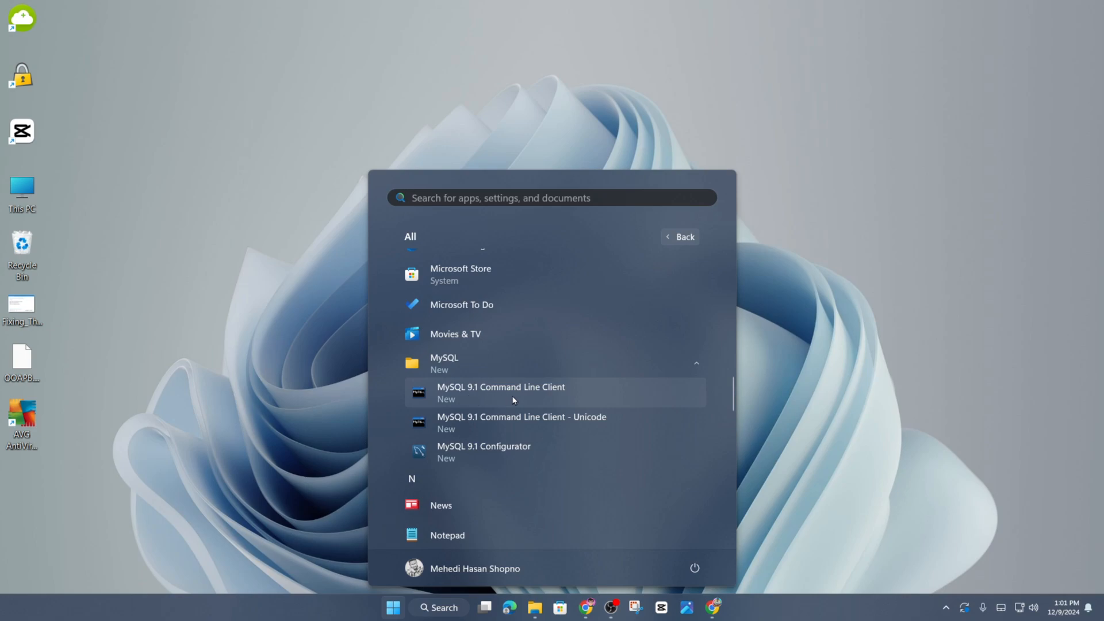
pyautogui.click(552, 397)
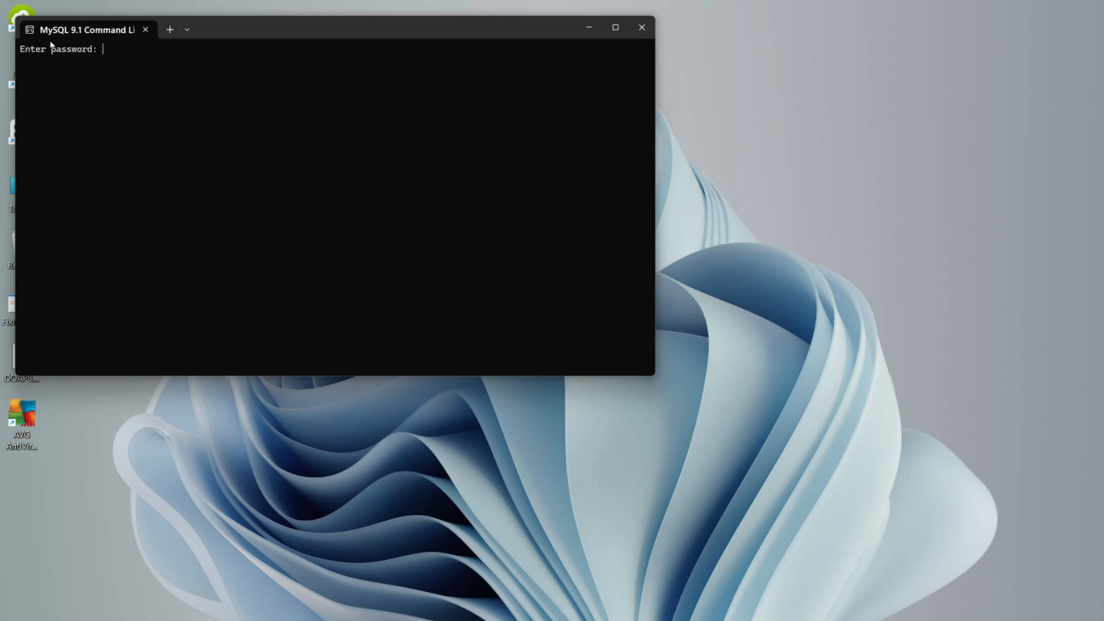
# Move the command line client window toward the middle of the desktop and log in with the MySQL root password.
pyautogui.moveTo(309, 35); pyautogui.dragTo(520, 106)
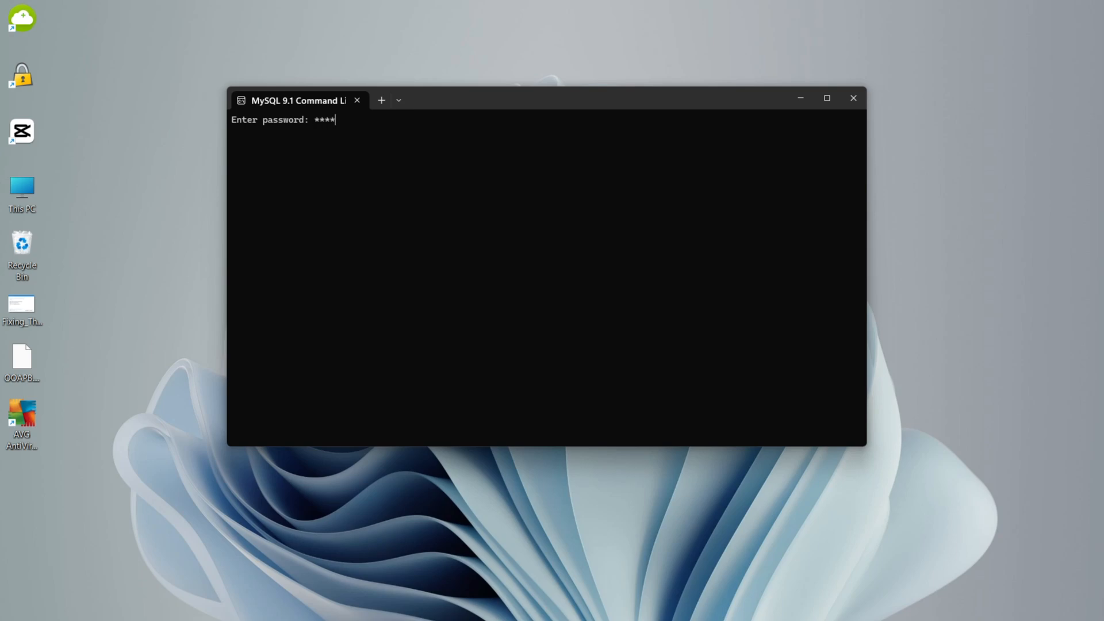
pyautogui.press('Return')
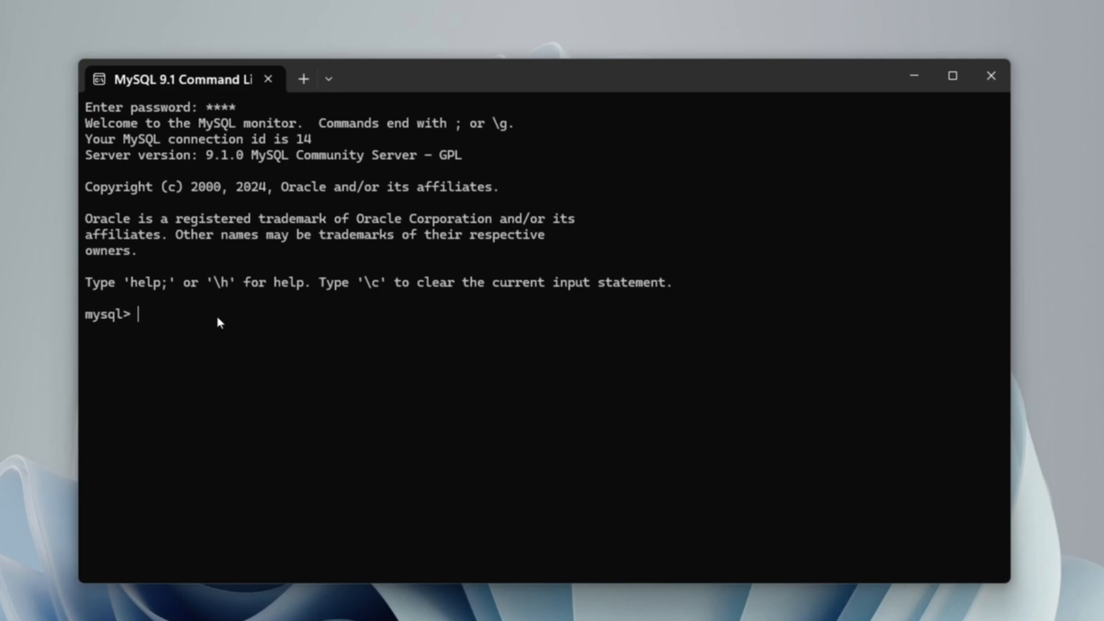
# Display the MySQL client help with \h and review the list of available commands.
pyautogui.write('\\')
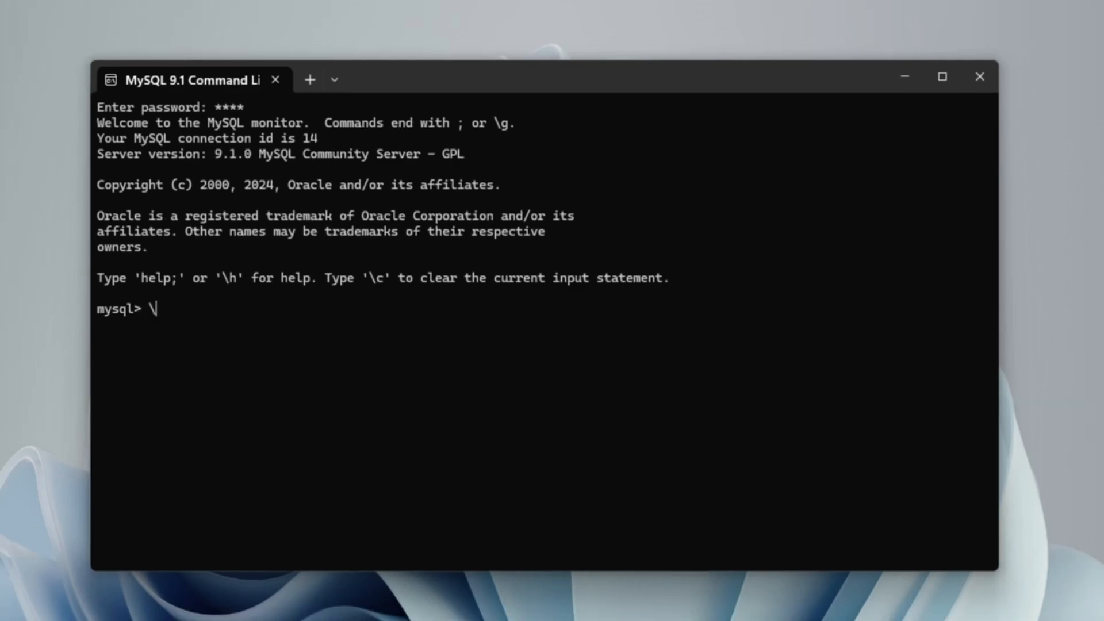
pyautogui.write('h')
pyautogui.press('Return')
pyautogui.scroll(2, 543, 330)
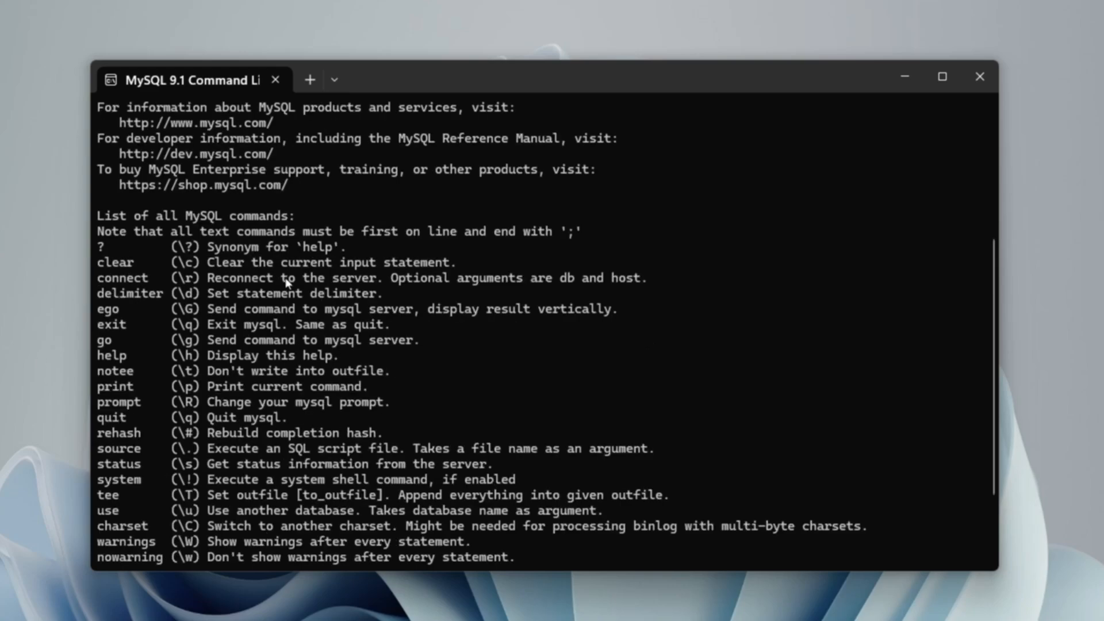
pyautogui.scroll(-2, 167, 314)
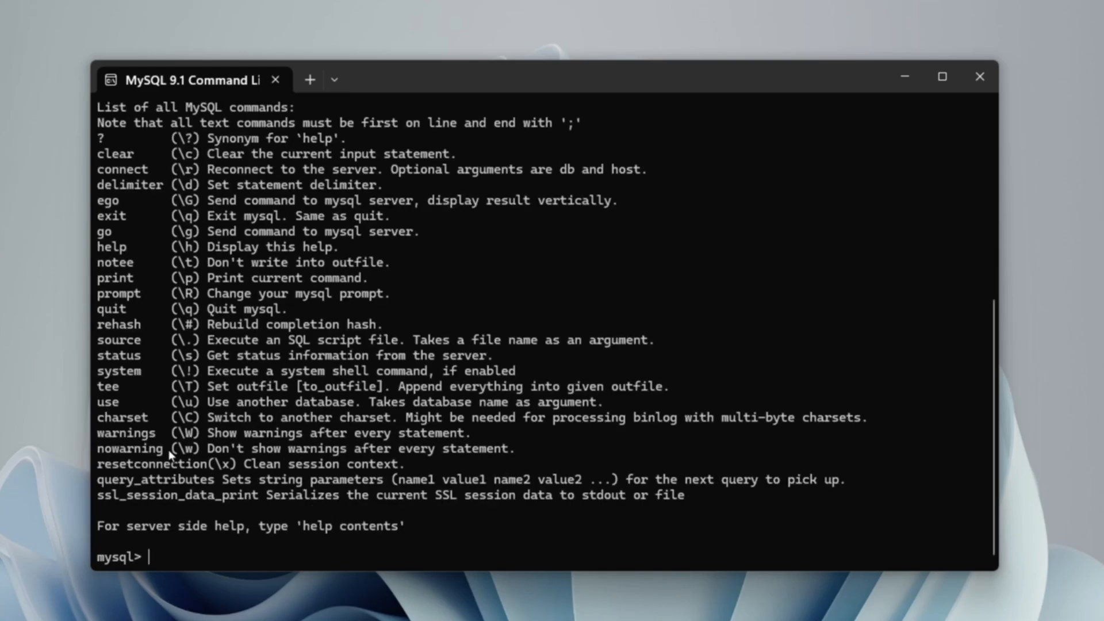